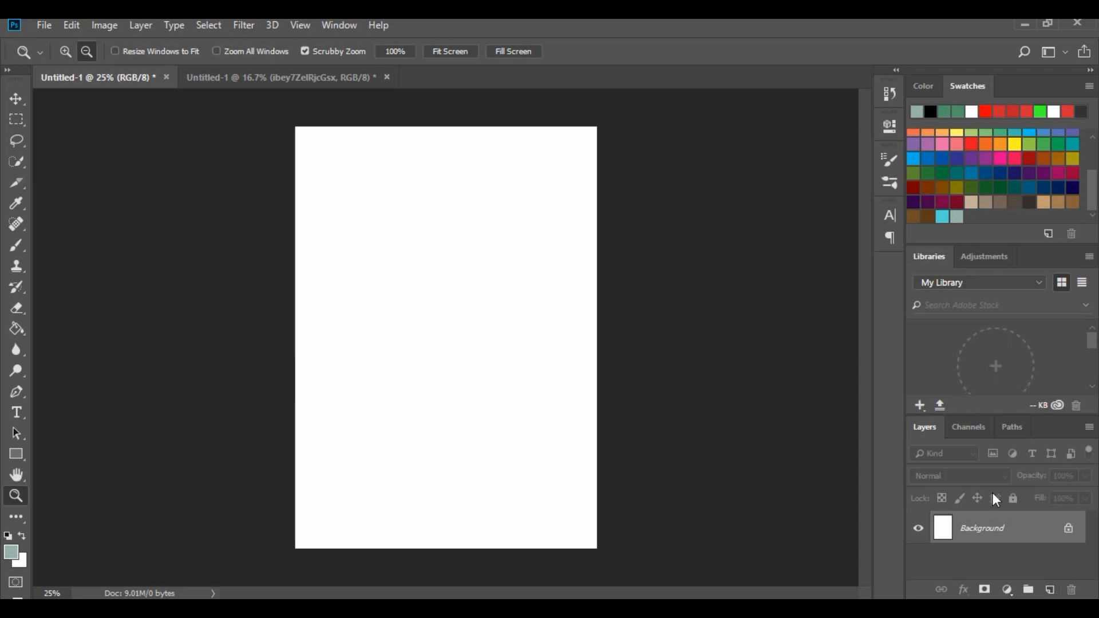
# - Add a new layer above the background and activate the Ellipse tool
pyautogui.click(1051, 590)
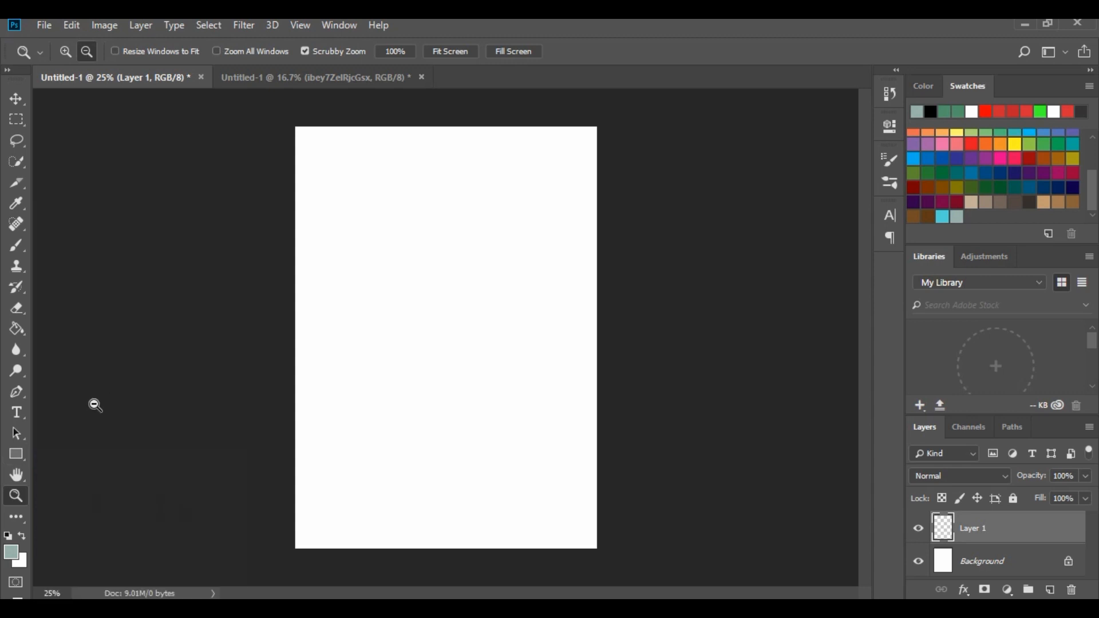
pyautogui.click(16, 453)
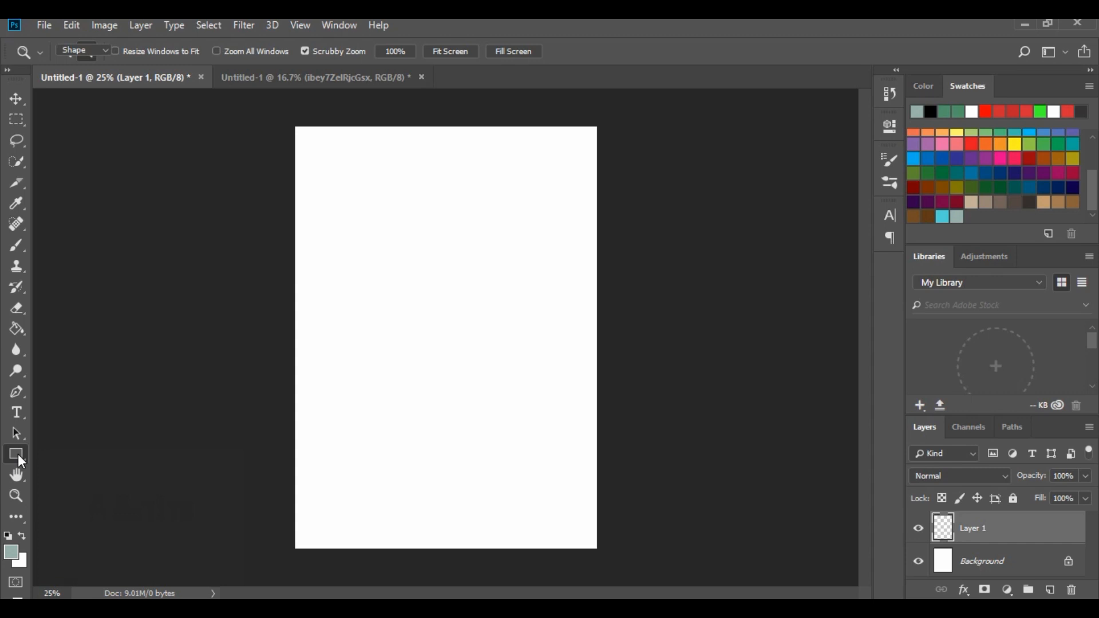
pyautogui.rightClick(18, 455)
pyautogui.click(70, 455)
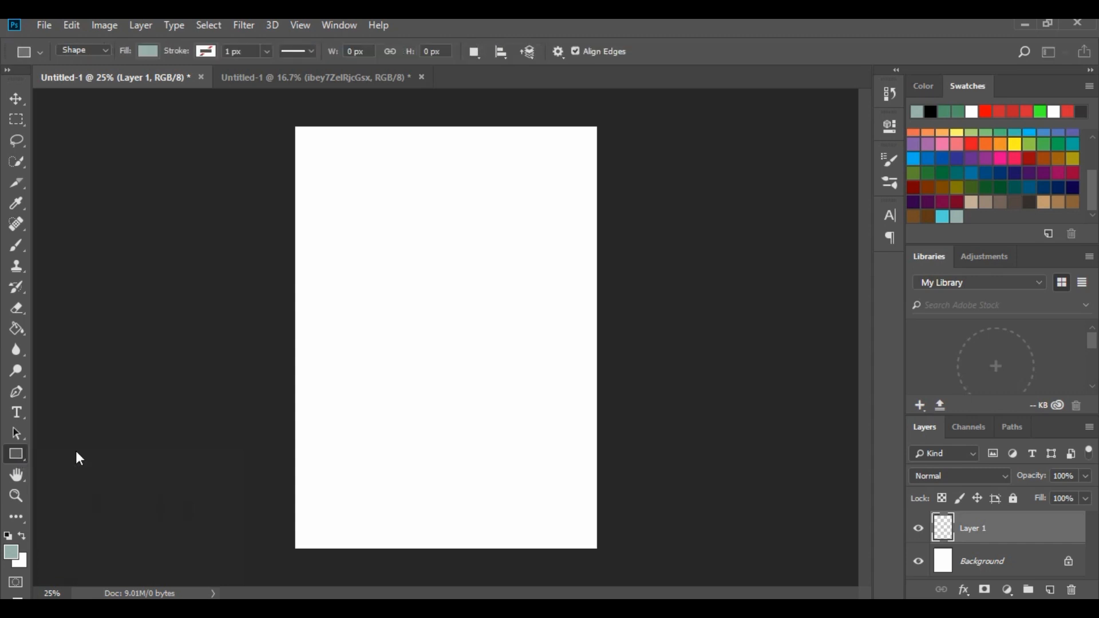
pyautogui.rightClick(18, 454)
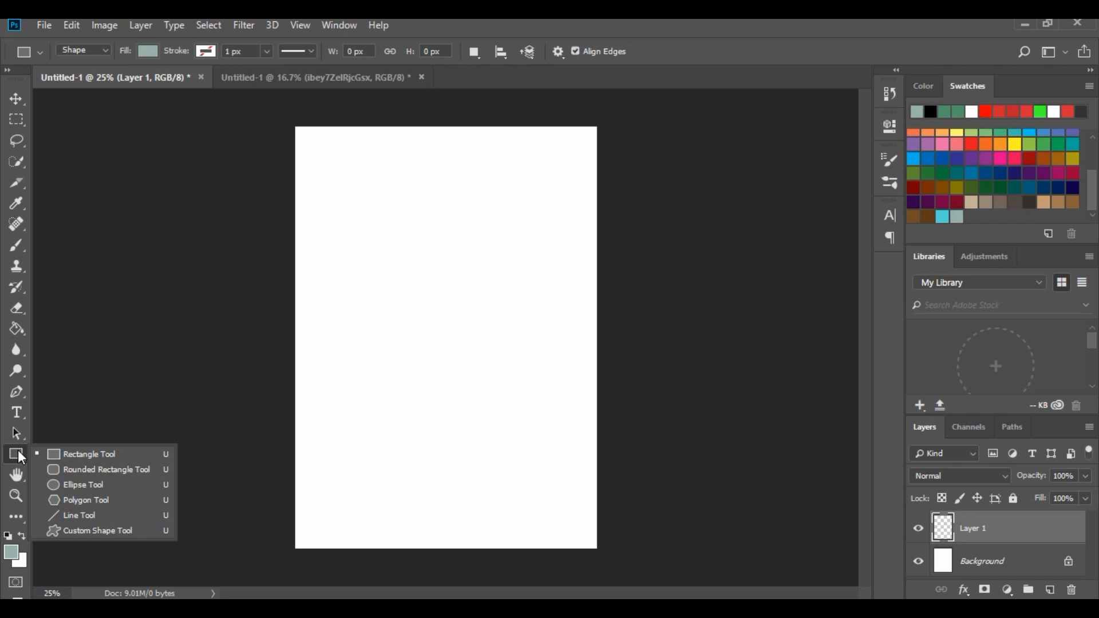
pyautogui.click(74, 487)
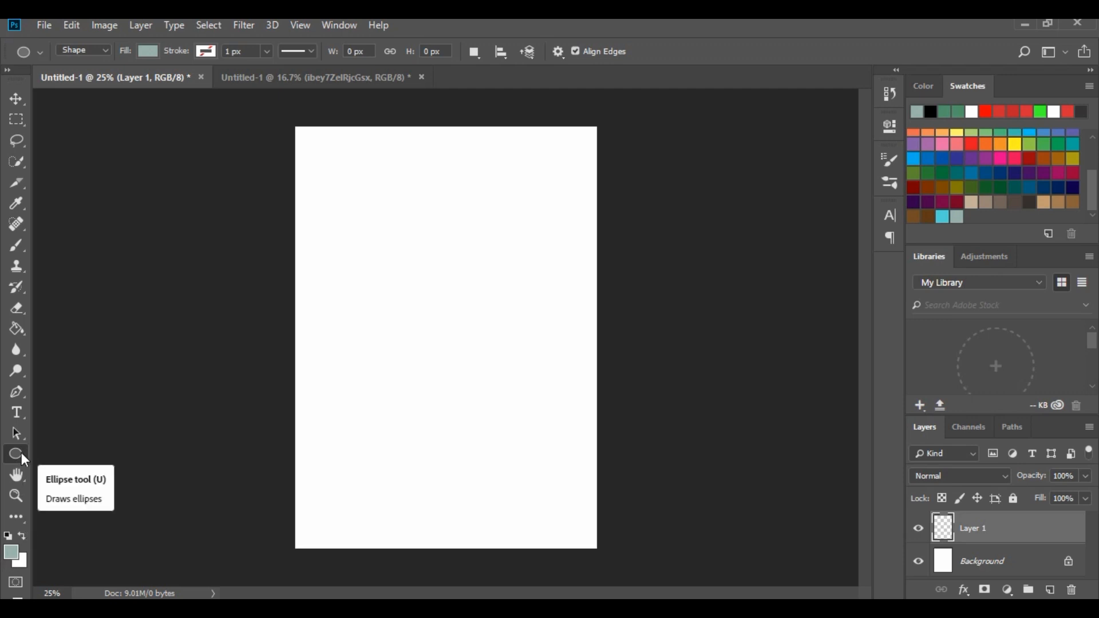
# - Set the shape fill to magenta b933bb using the color picker
pyautogui.click(148, 52)
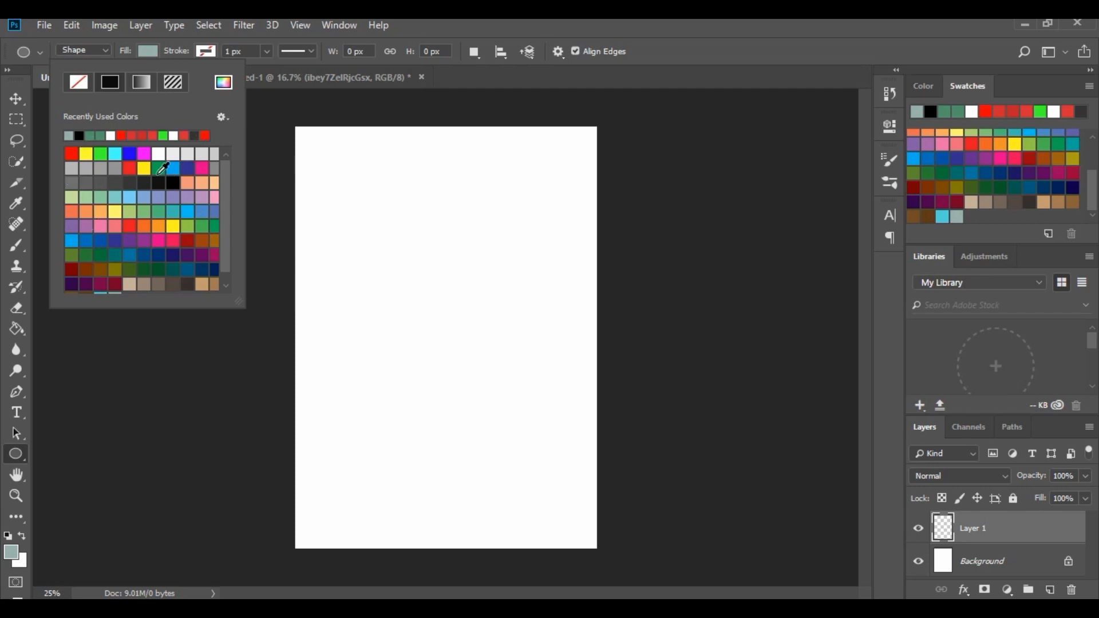
pyautogui.click(223, 84)
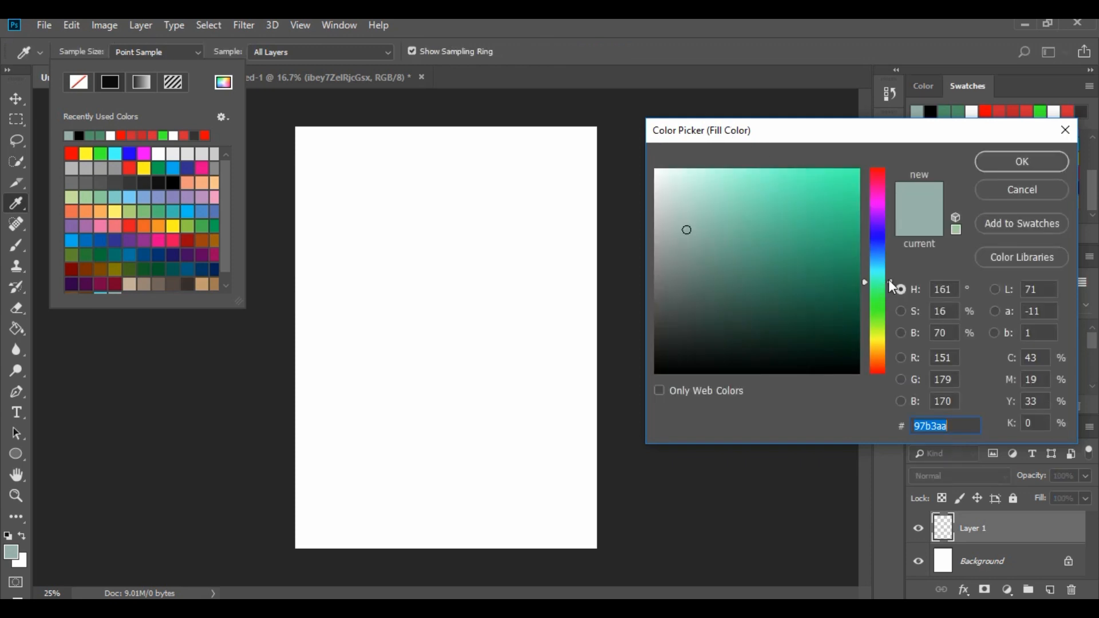
pyautogui.moveTo(892, 243); pyautogui.dragTo(887, 203)
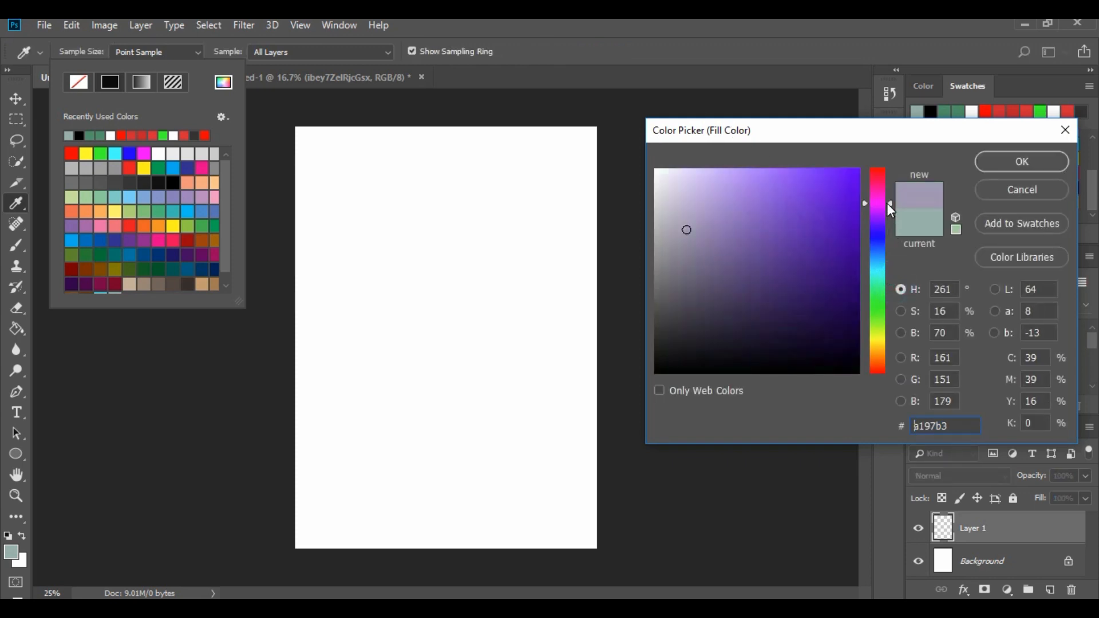
pyautogui.click(803, 223)
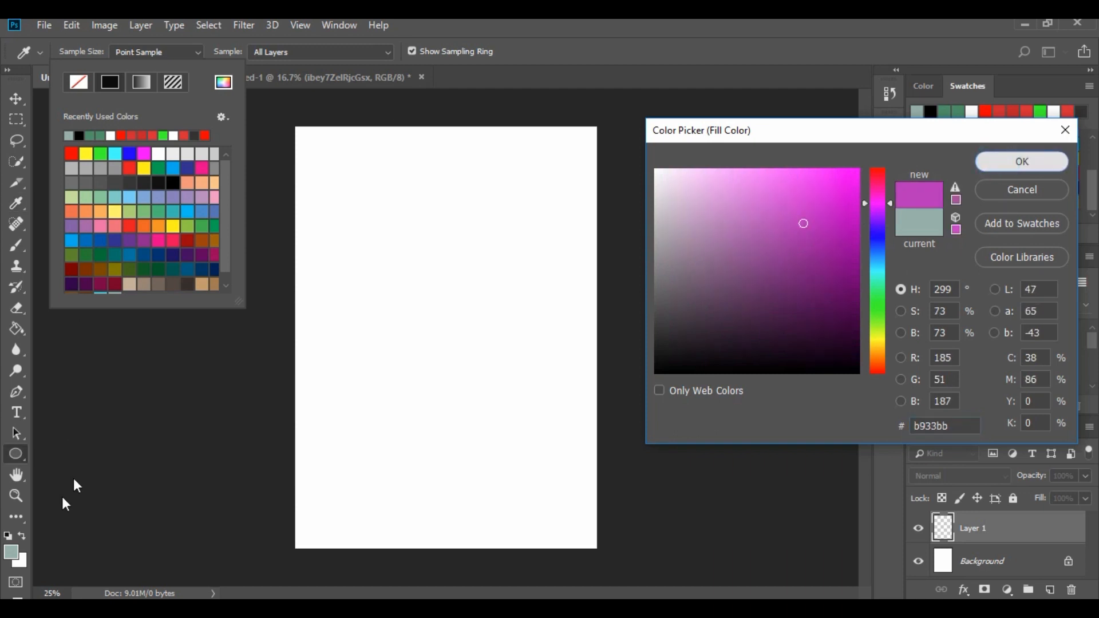
pyautogui.press('Return')
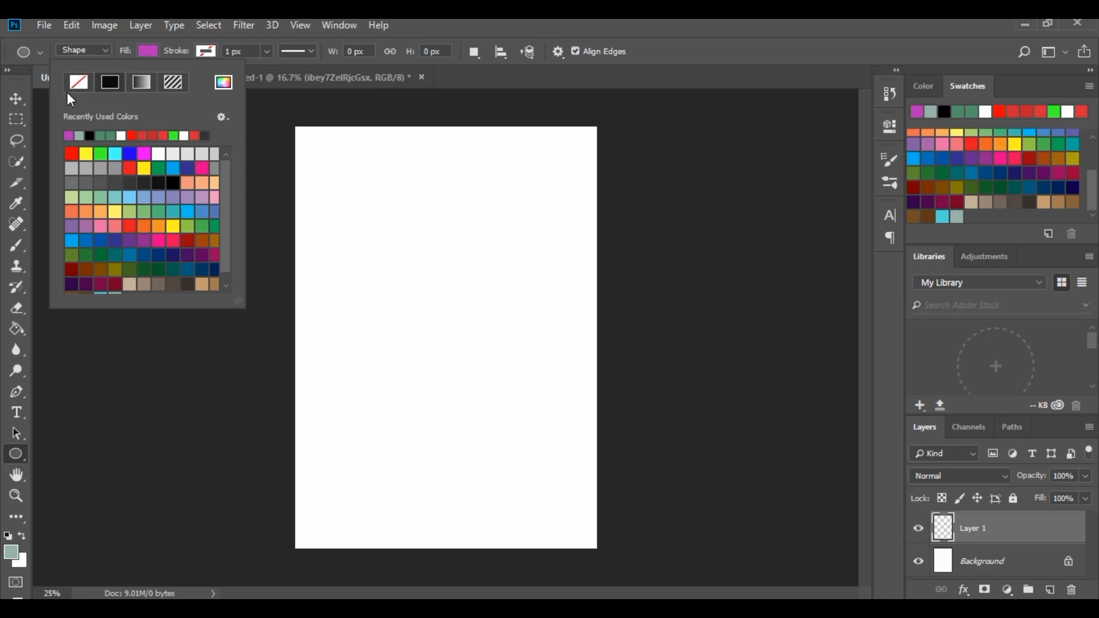
# - Give the shape stroke a black color, a width of 15.60 px and a dashed line style
pyautogui.click(208, 51)
pyautogui.click(208, 51)
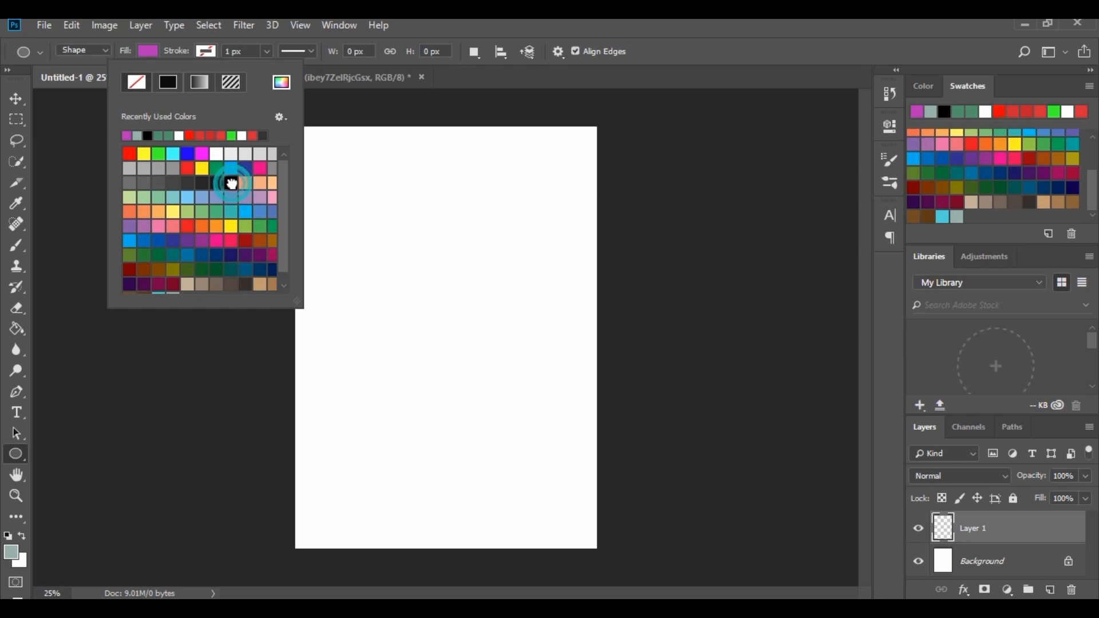
pyautogui.click(232, 183)
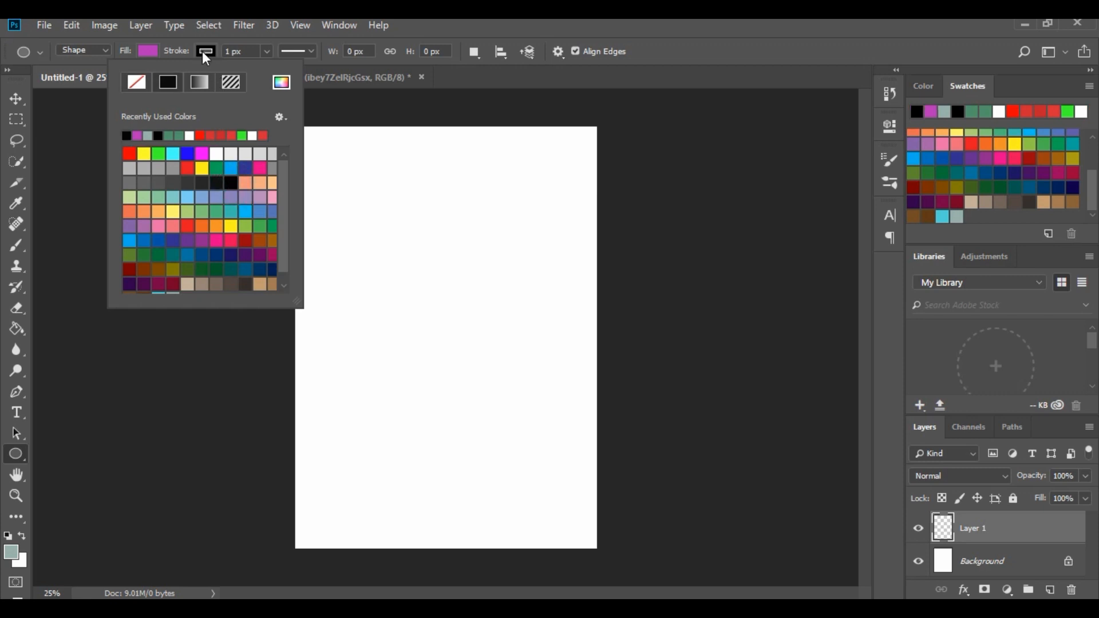
pyautogui.click(268, 52)
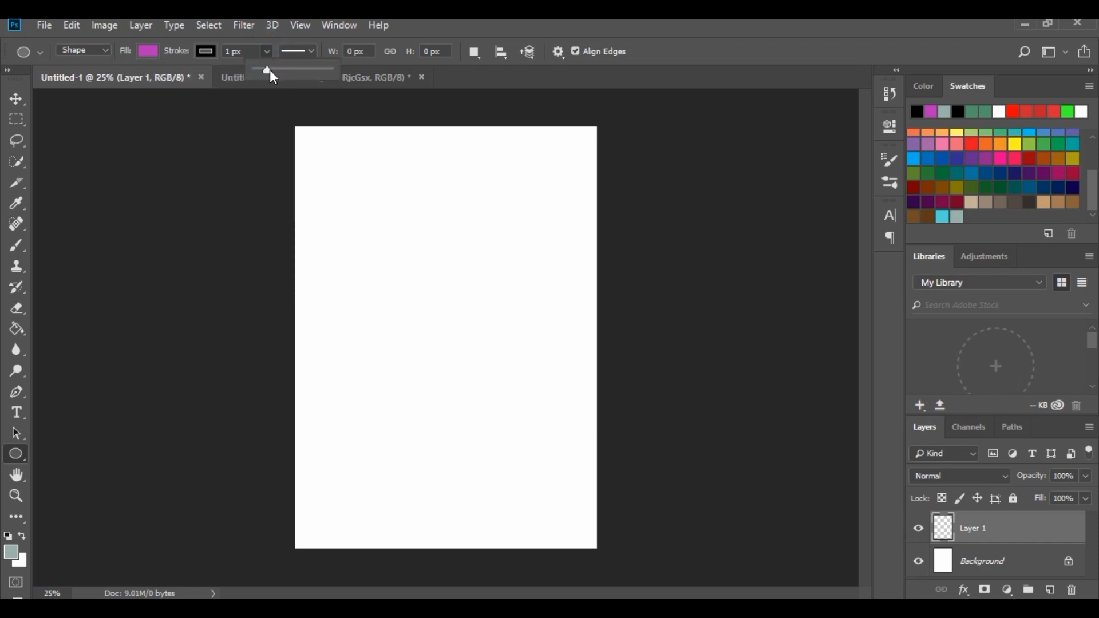
pyautogui.moveTo(269, 69); pyautogui.dragTo(271, 70)
pyautogui.click(312, 51)
pyautogui.click(310, 51)
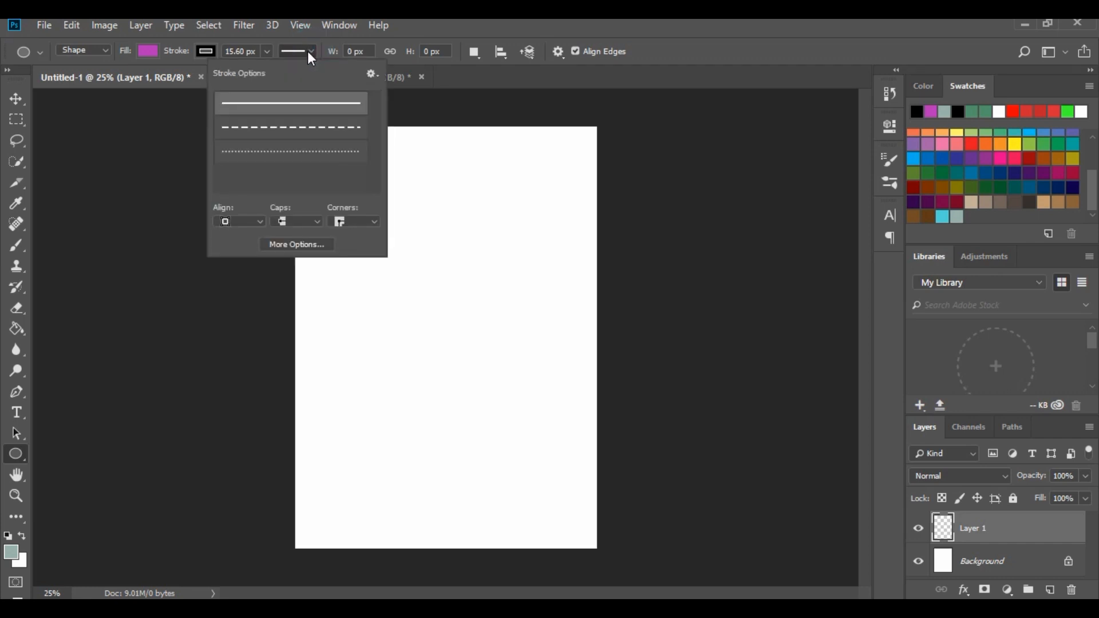
pyautogui.click(265, 128)
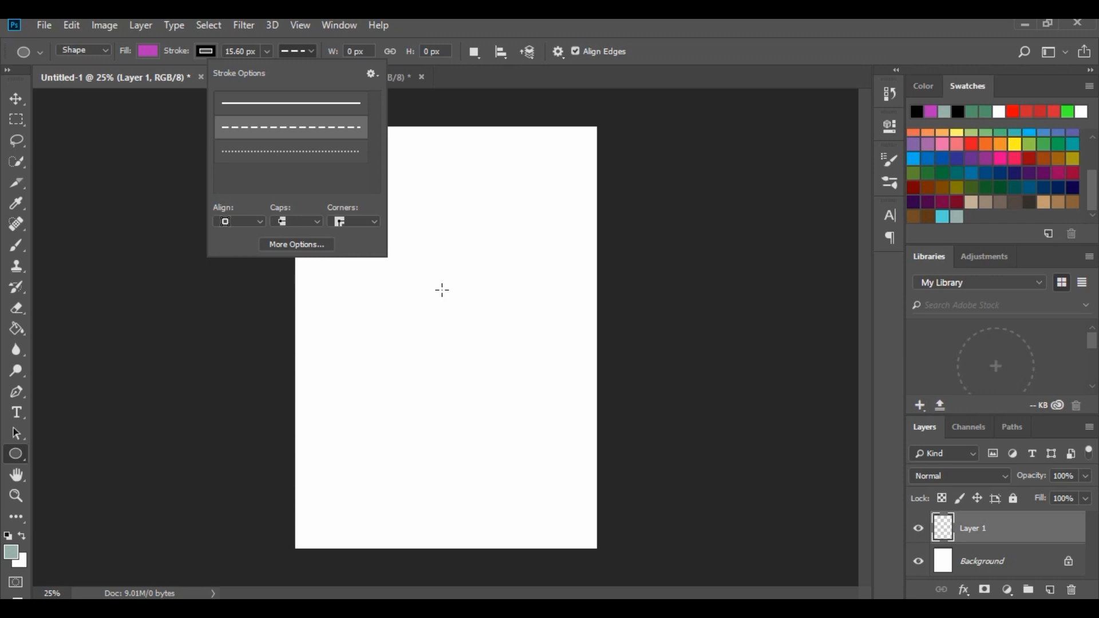
# - Draw a circle about 856 px in diameter near the middle of the page
pyautogui.click(346, 287)
pyautogui.moveTo(346, 288); pyautogui.dragTo(519, 463)
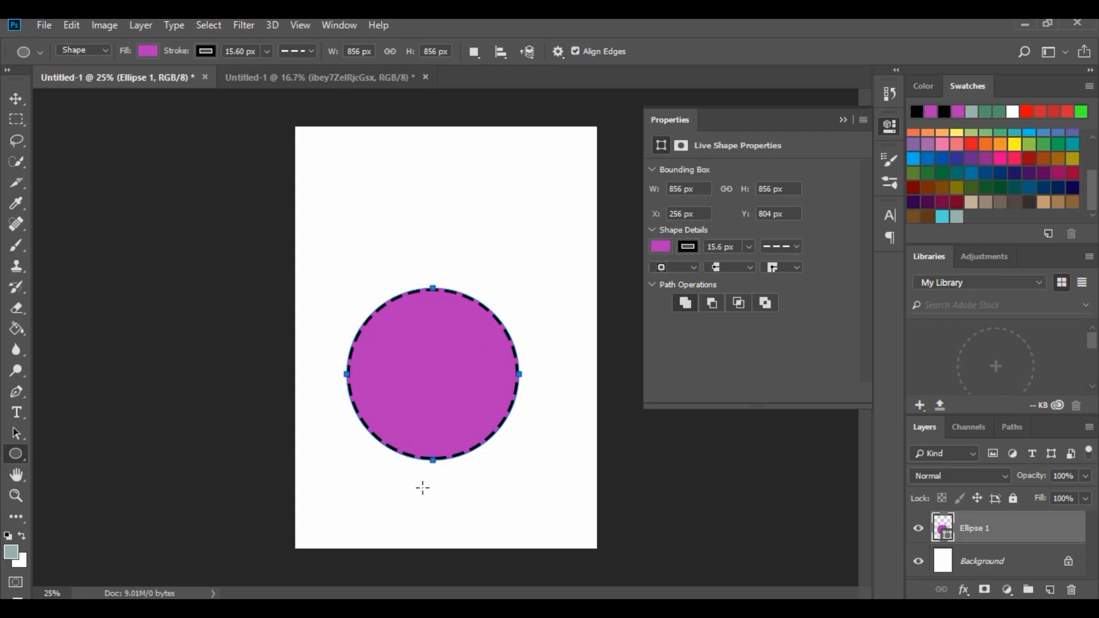
pyautogui.click(19, 99)
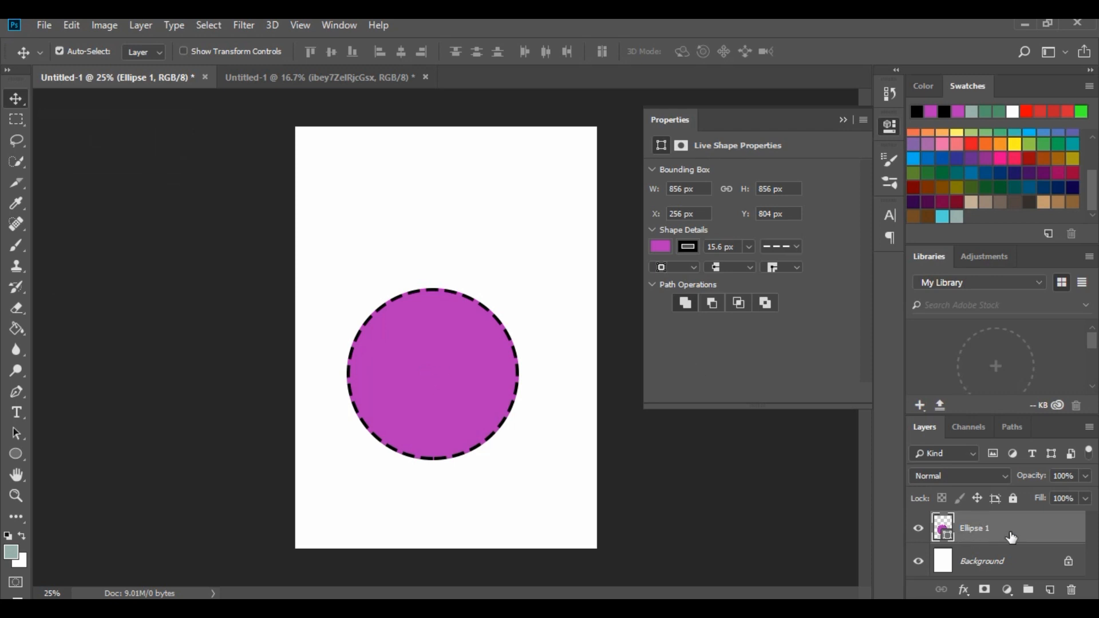
# - Recolor the circle with a red fill and a yellow stroke
pyautogui.click(20, 458)
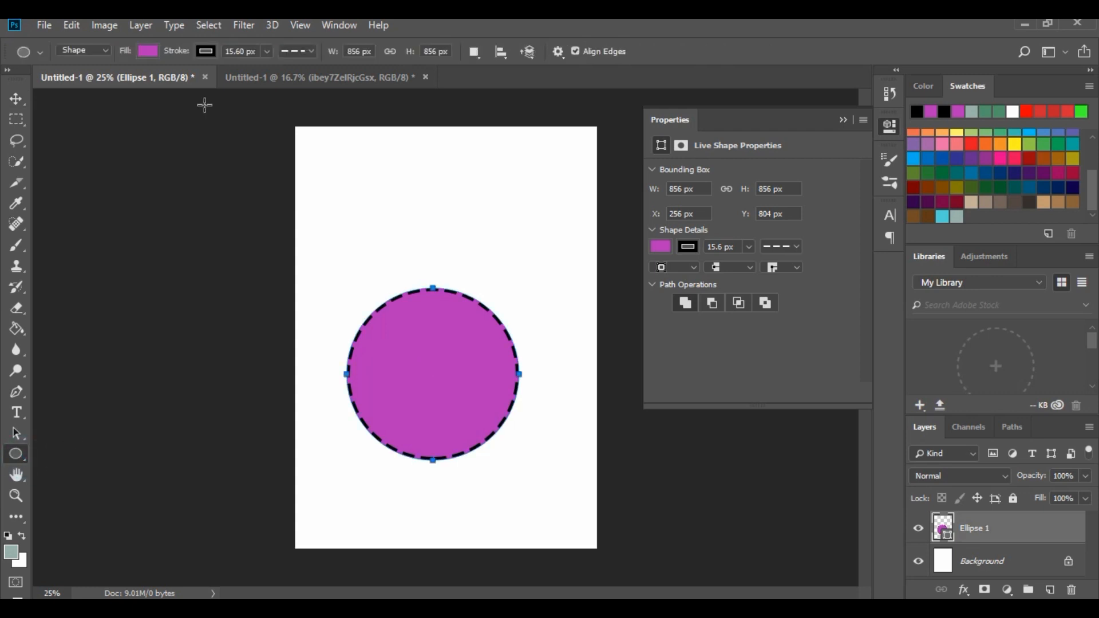
pyautogui.click(145, 51)
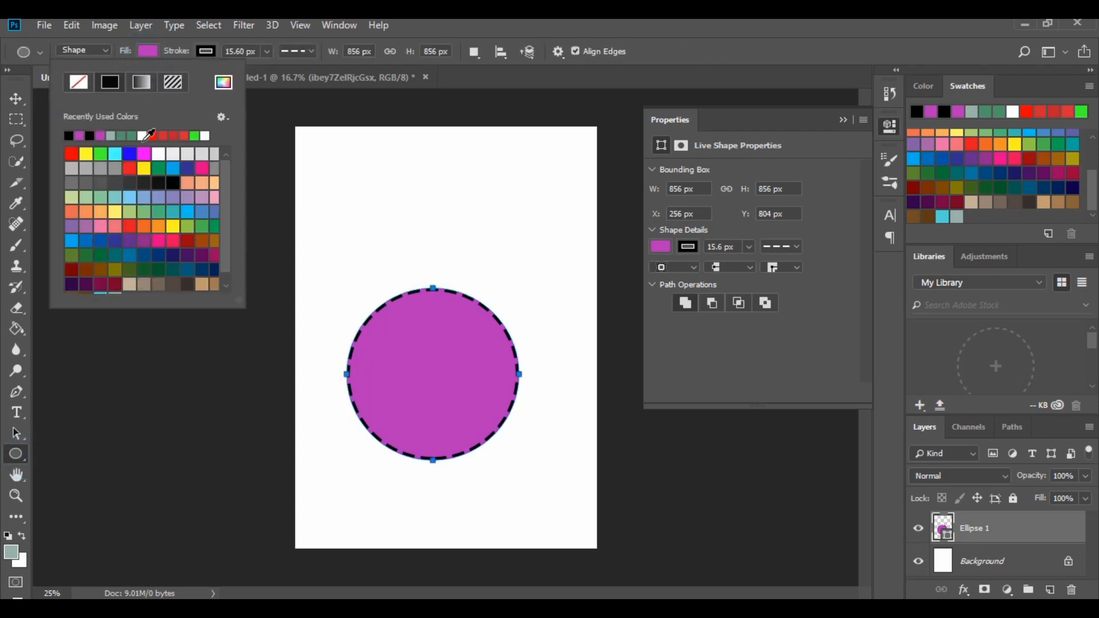
pyautogui.click(131, 168)
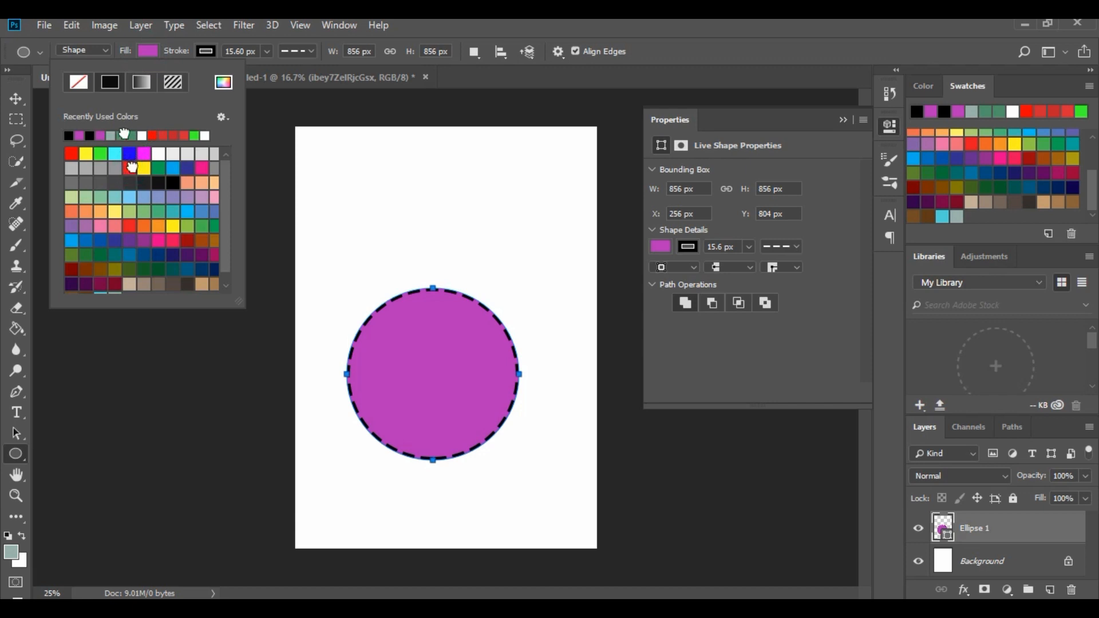
pyautogui.click(208, 50)
pyautogui.click(207, 50)
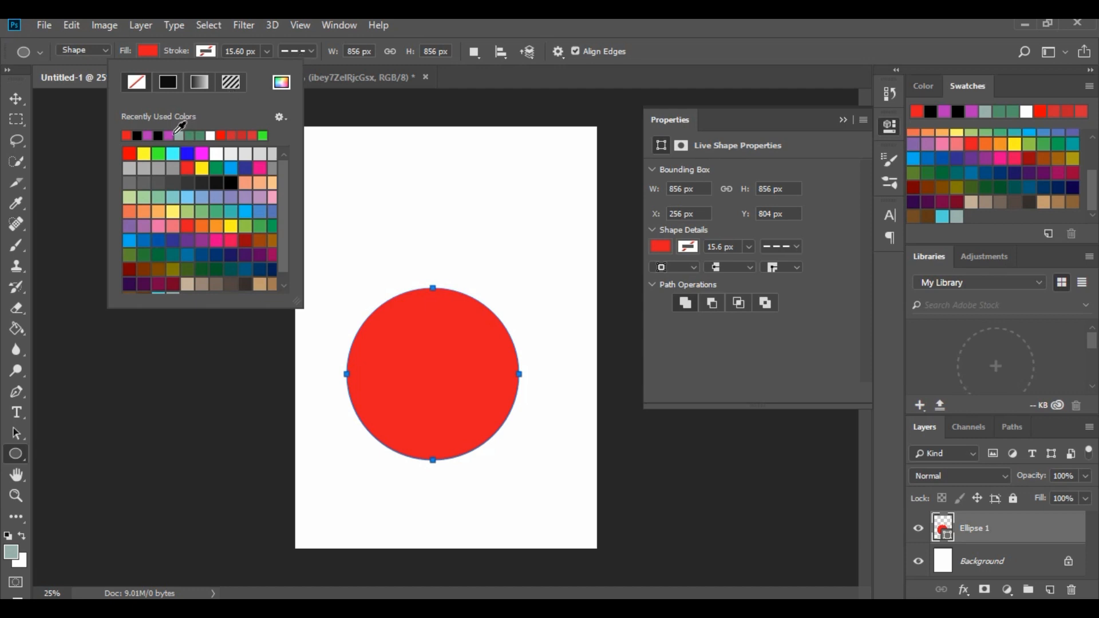
pyautogui.click(147, 153)
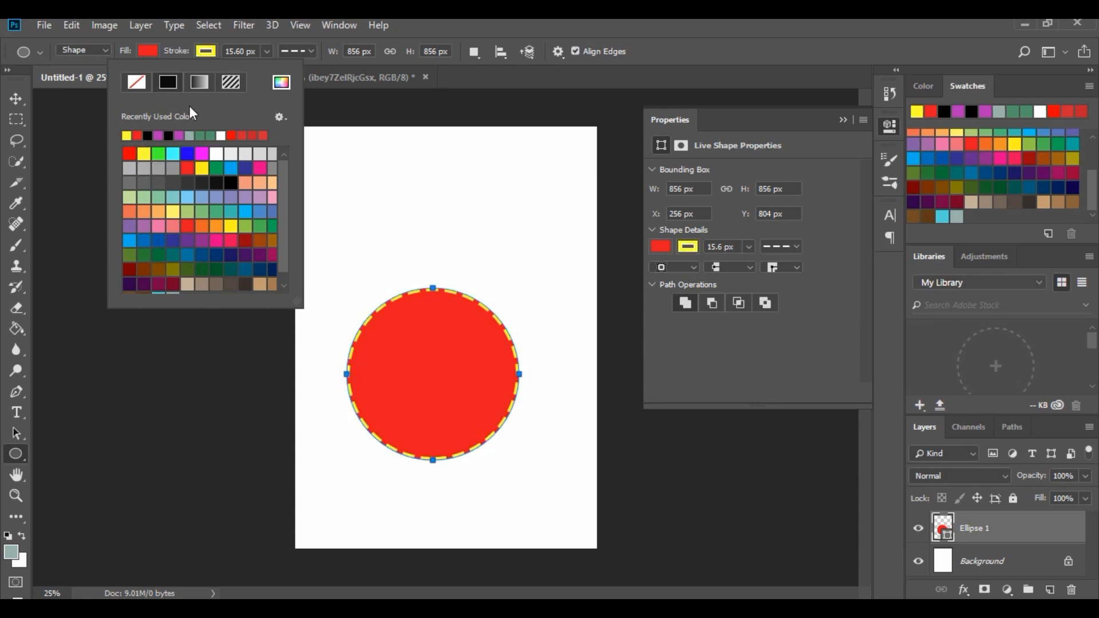
# - Reduce the circle's stroke width to 0.29 px and change its line style to solid
pyautogui.click(267, 51)
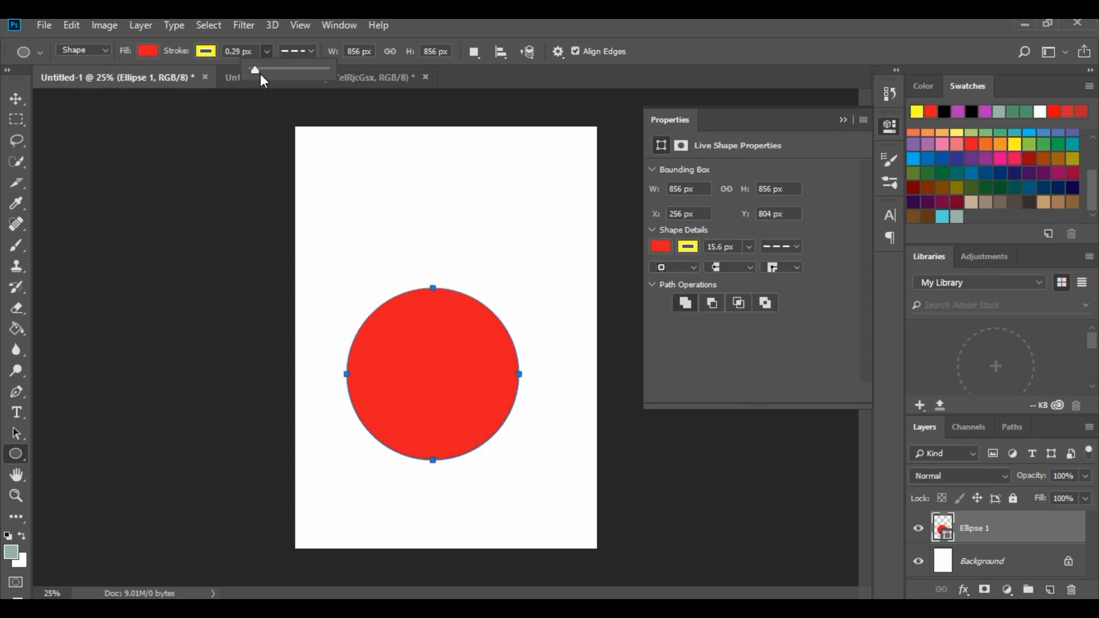
pyautogui.click(309, 50)
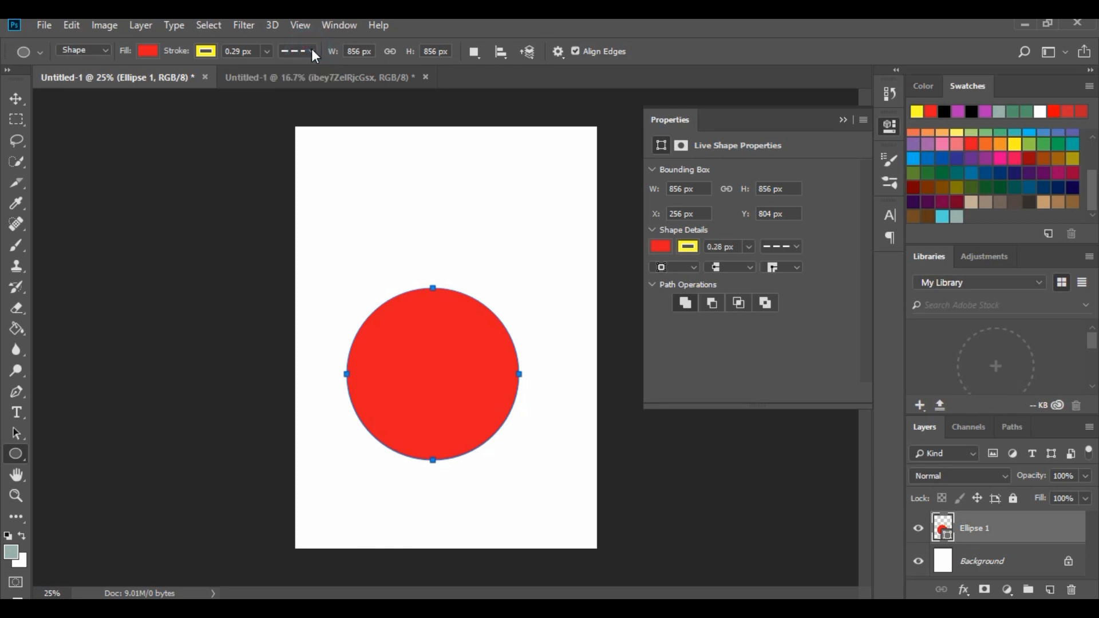
pyautogui.click(311, 50)
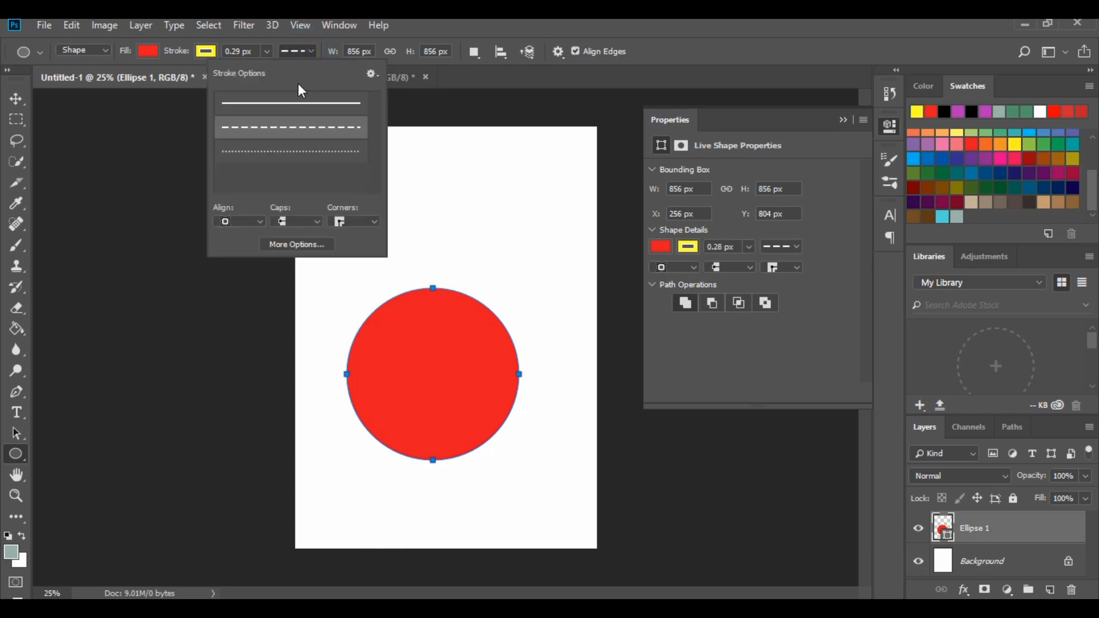
pyautogui.click(272, 107)
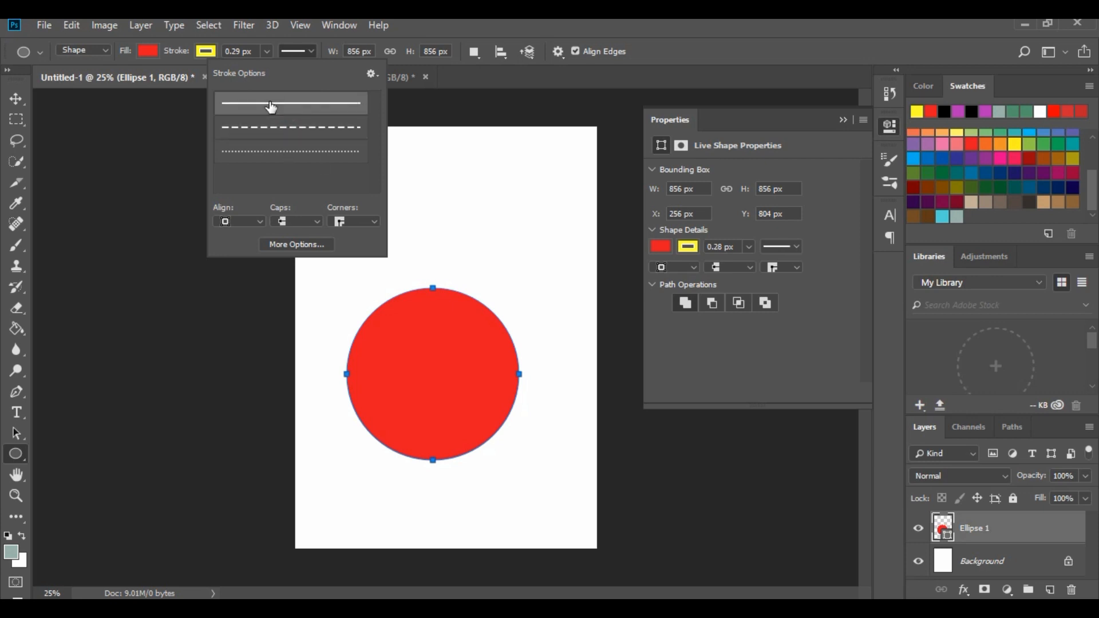
pyautogui.click(293, 107)
pyautogui.click(17, 100)
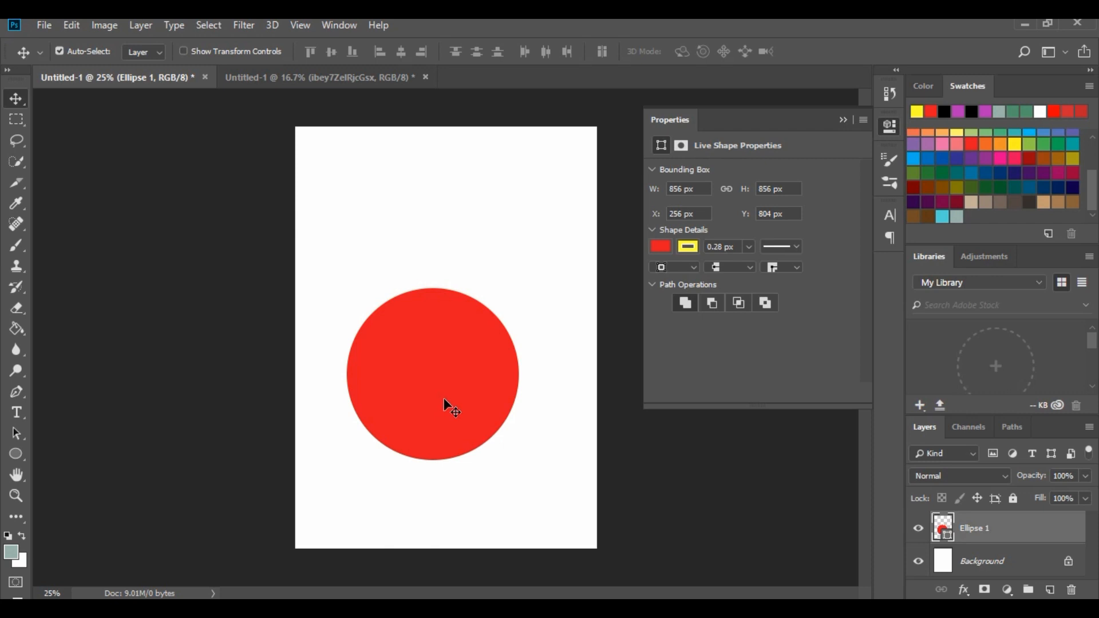
# - Thicken the circle's yellow stroke to 59.26 px in the shape properties, and collapse the properties display
pyautogui.hotkey('ctrl', '+')
pyautogui.hotkey('ctrl', '+')
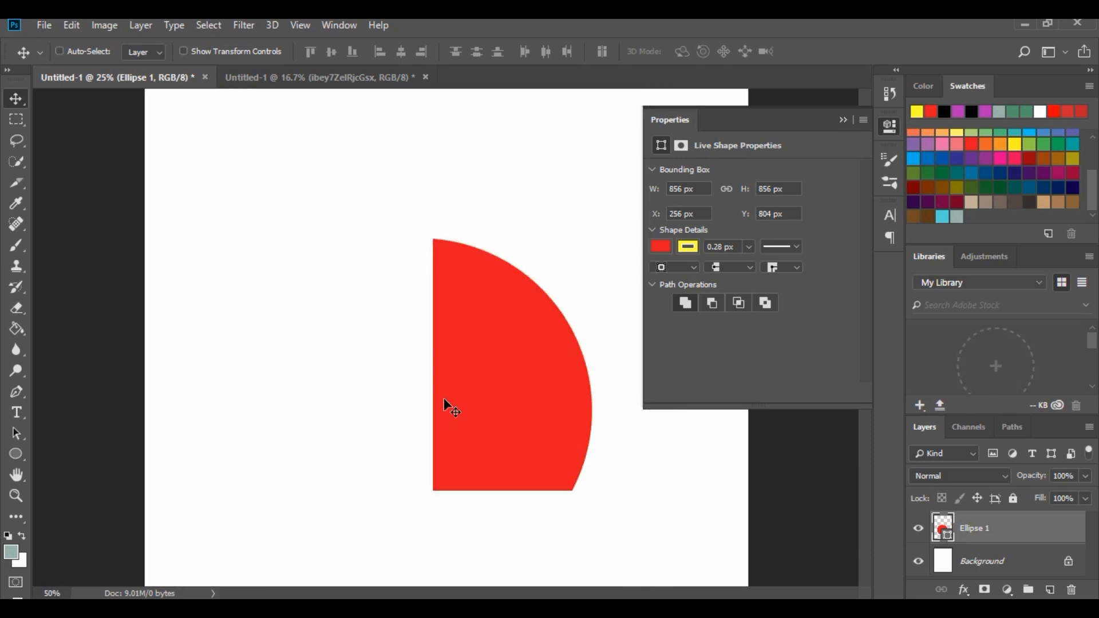
pyautogui.hotkey('ctrl', '+')
pyautogui.hotkey('ctrl', '+')
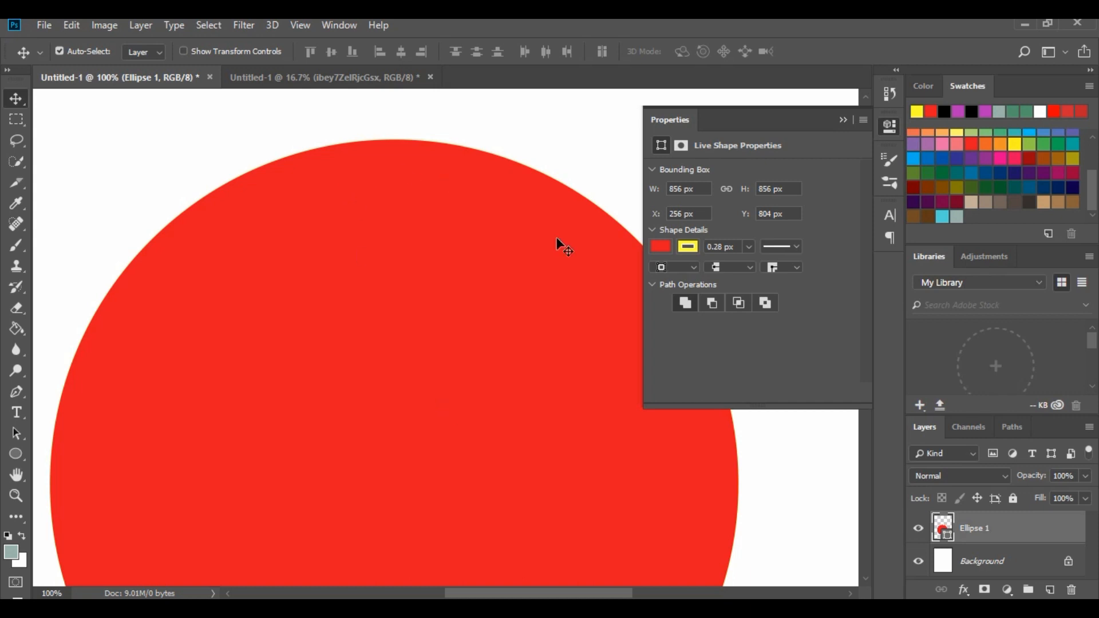
pyautogui.click(748, 247)
pyautogui.moveTo(751, 265); pyautogui.dragTo(775, 273)
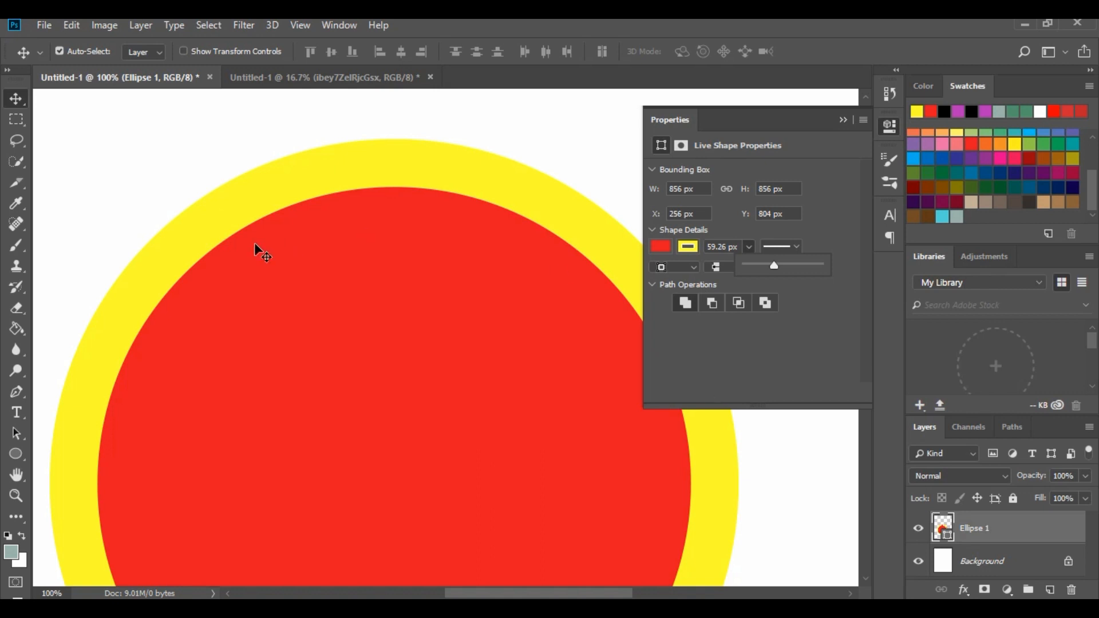
pyautogui.press('ctrl')
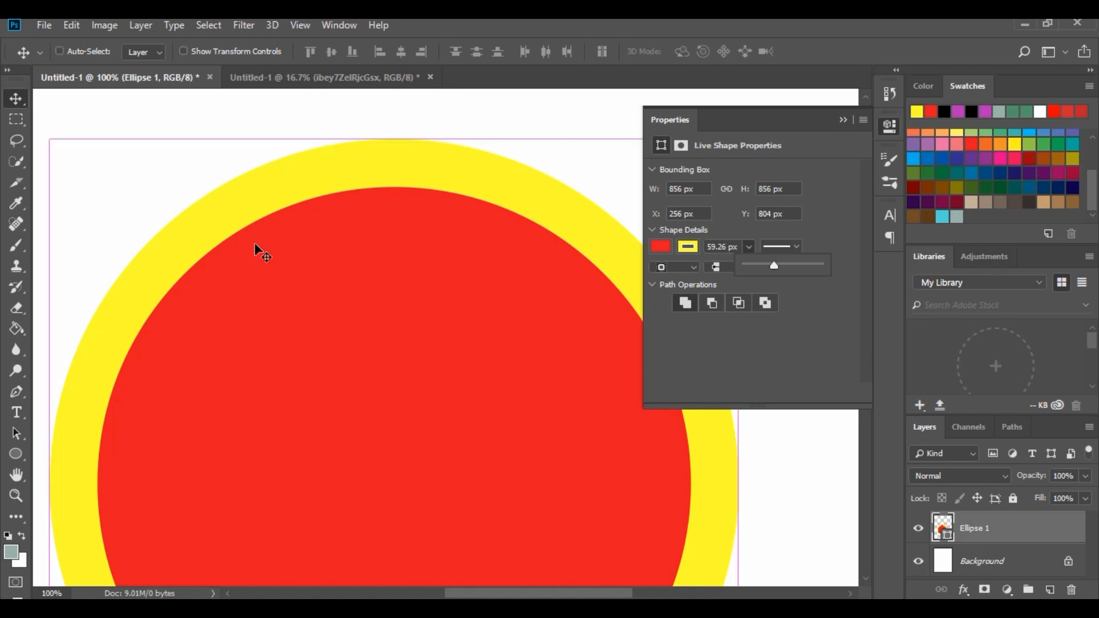
pyautogui.hotkey('ctrl', '-')
pyautogui.hotkey('ctrl', '-')
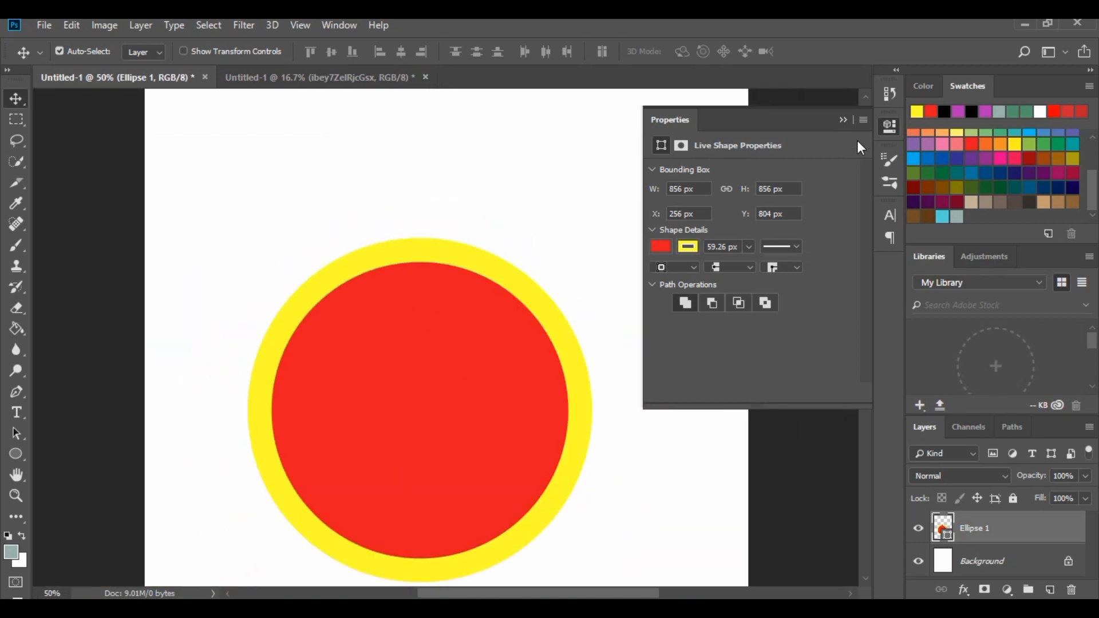
pyautogui.click(843, 120)
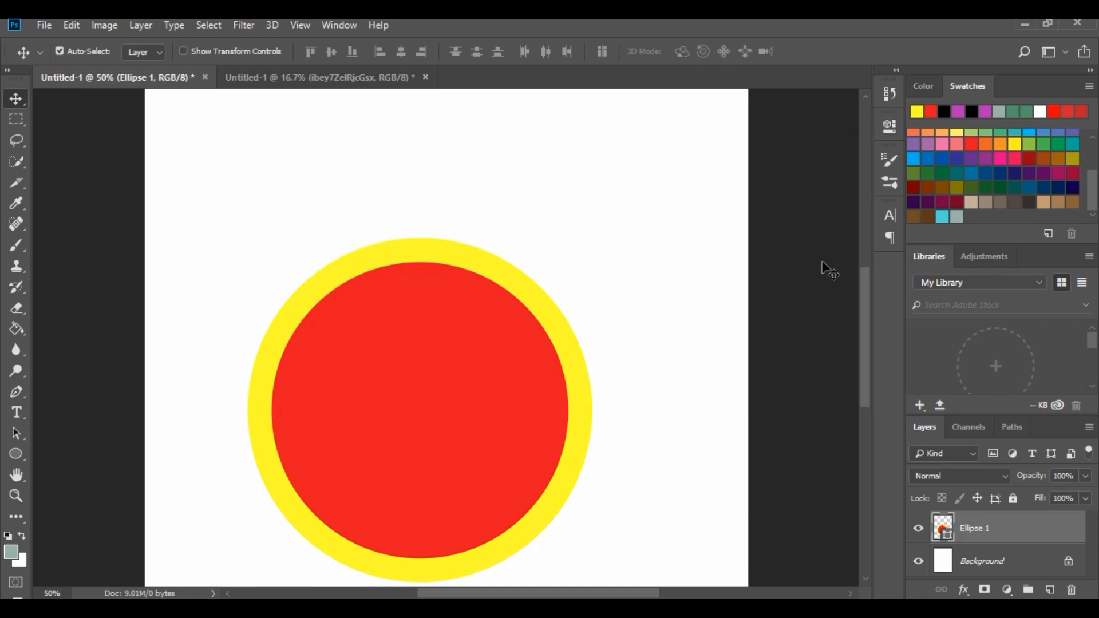
# - Add a new empty layer above the circle's layer
pyautogui.click(24, 454)
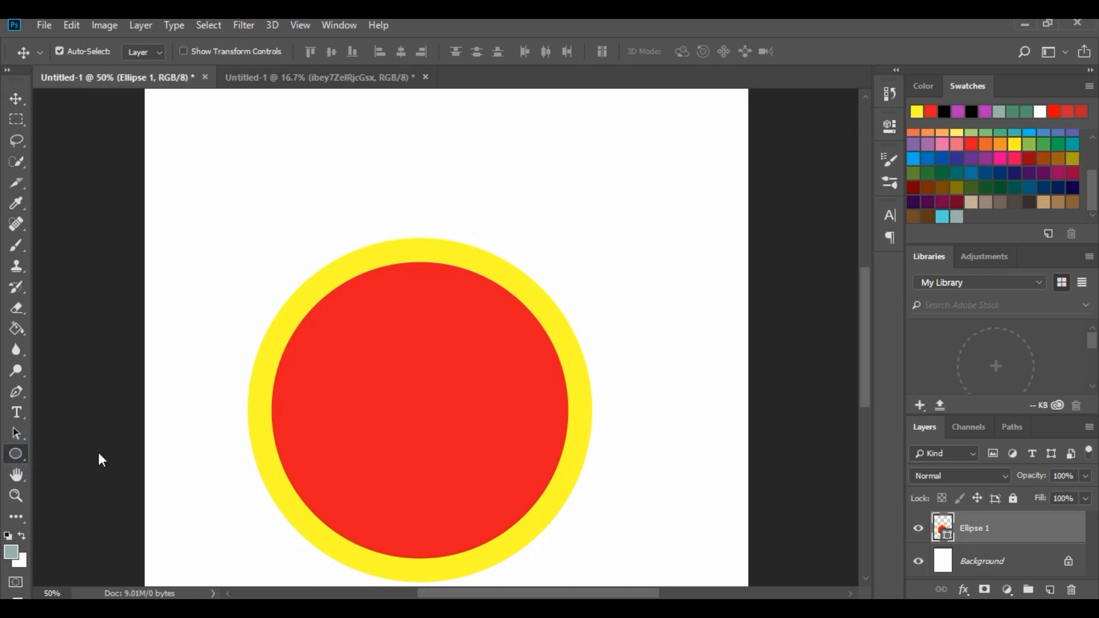
pyautogui.click(80, 511)
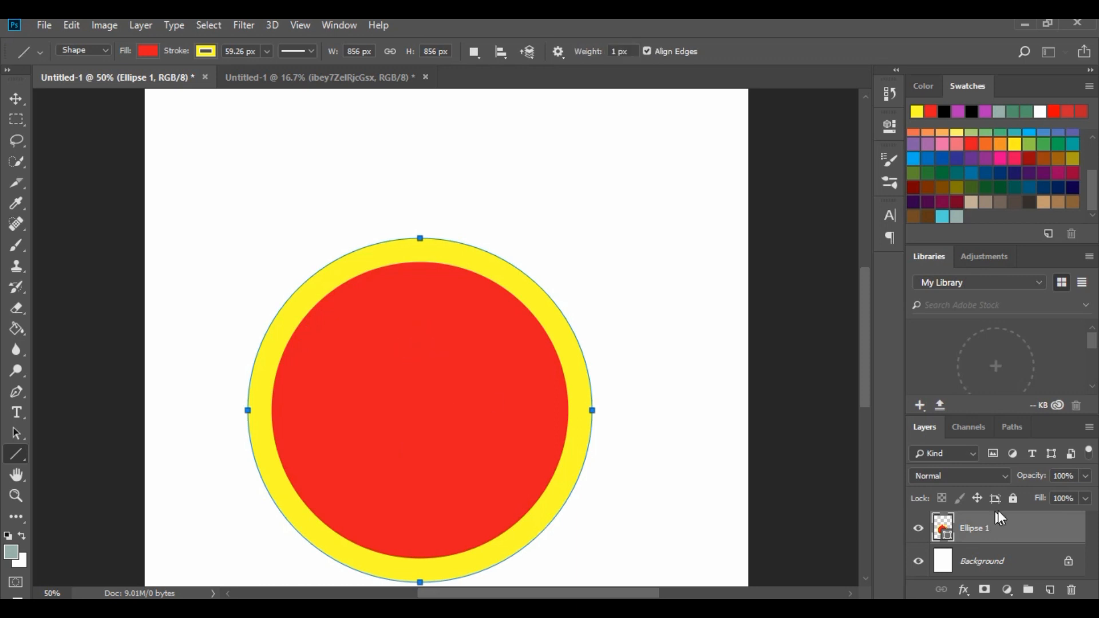
pyautogui.press('v')
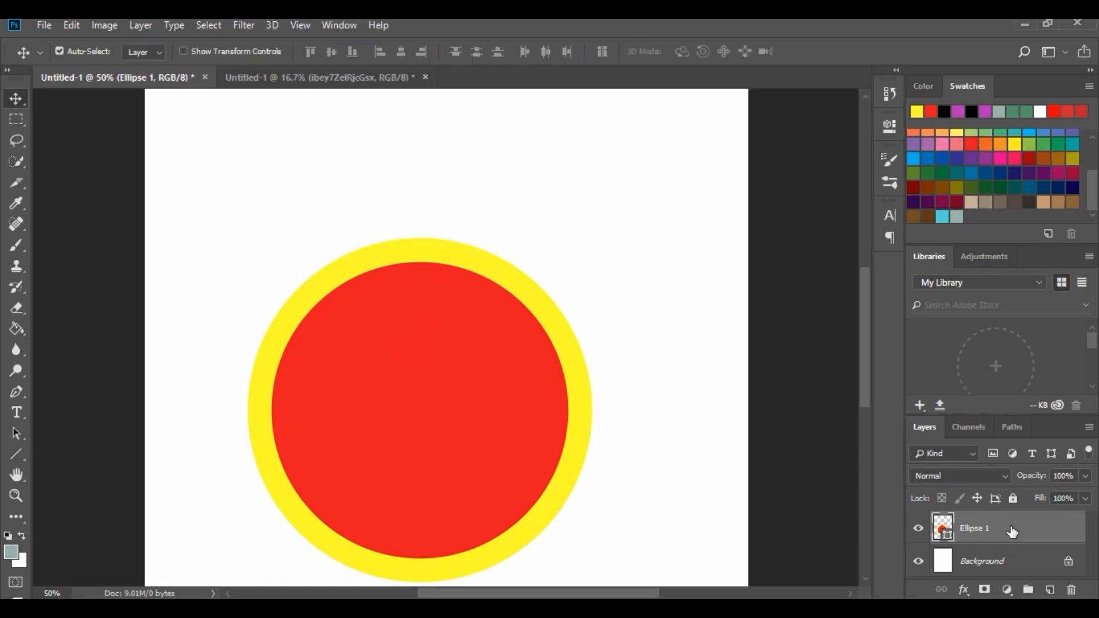
pyautogui.click(1050, 590)
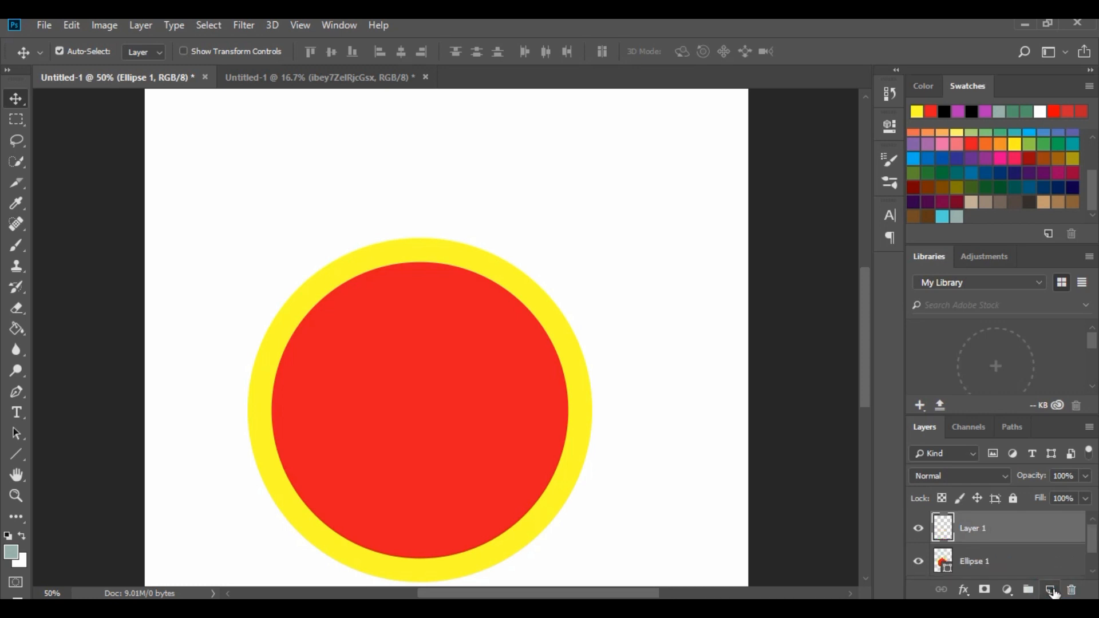
# - Draw a straight horizontal line about 1186 px long above the circle with the Line tool
pyautogui.click(17, 455)
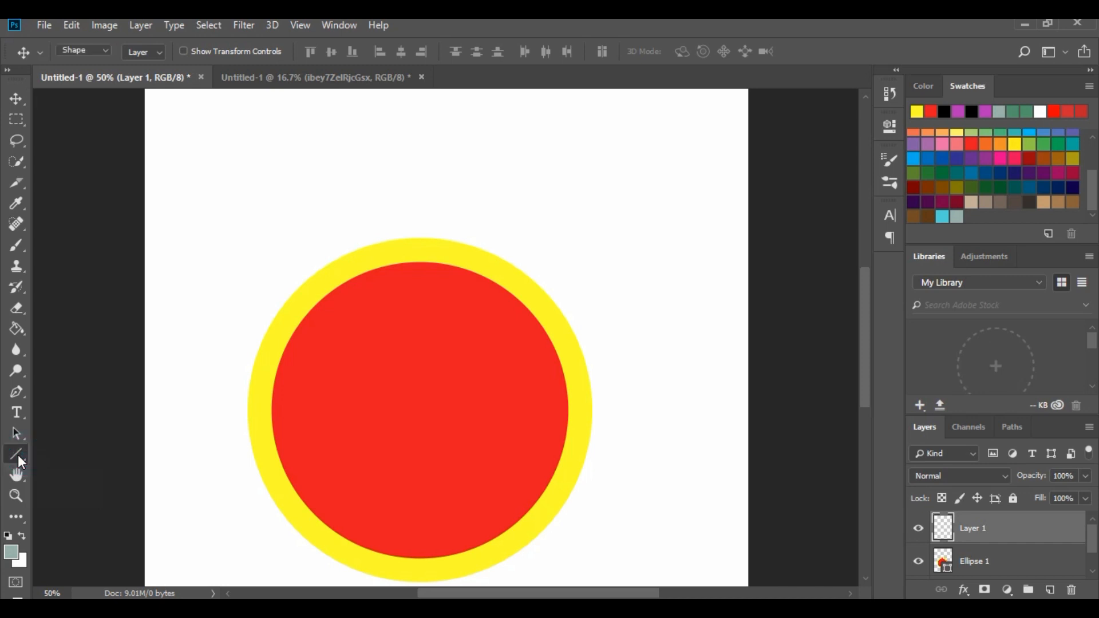
pyautogui.rightClick(16, 453)
pyautogui.click(63, 454)
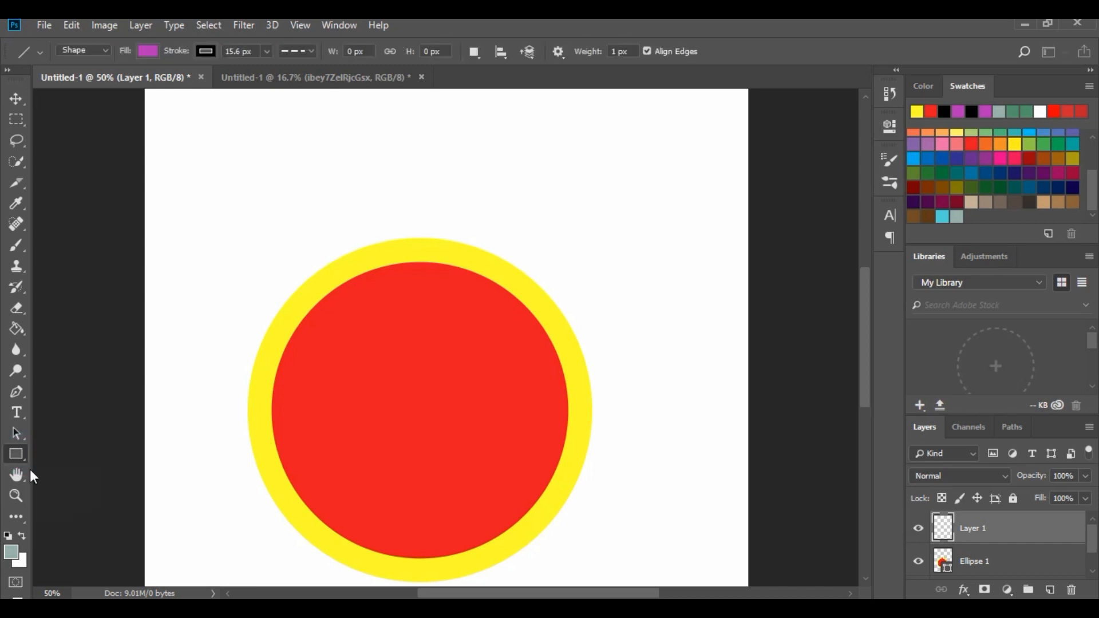
pyautogui.click(18, 452)
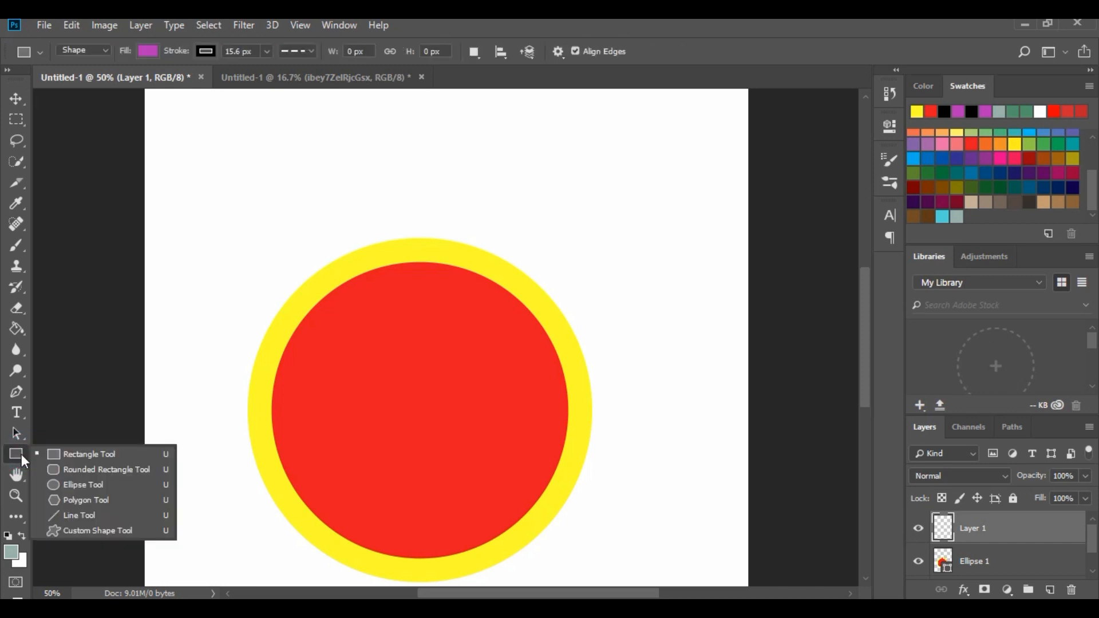
pyautogui.click(51, 517)
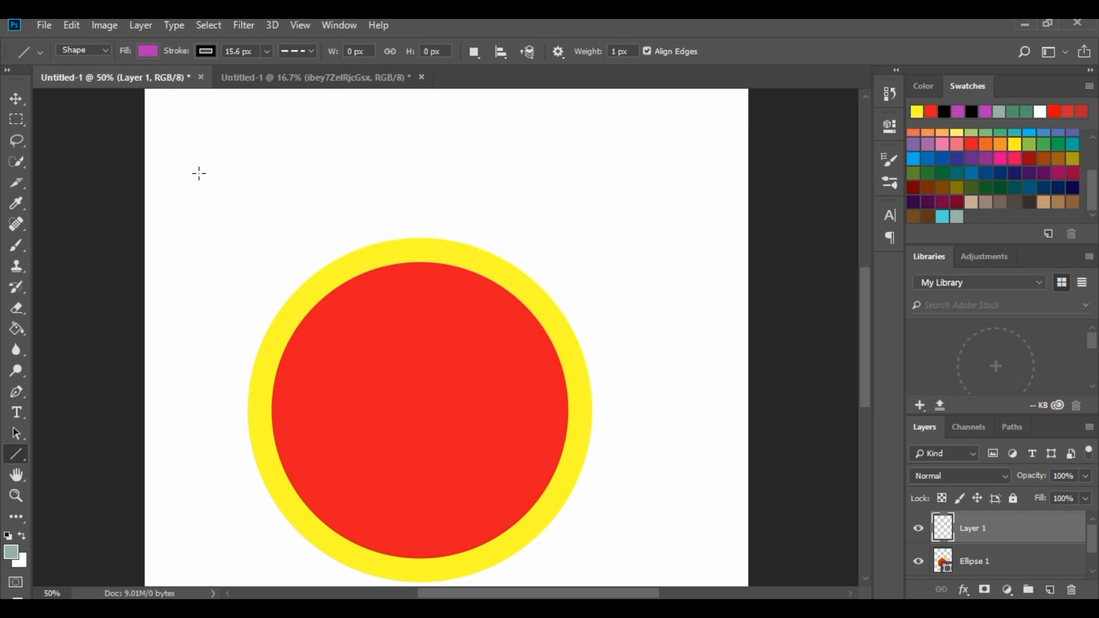
pyautogui.moveTo(188, 154)
pyautogui.mouseDown()
pyautogui.moveTo(449, 208)
pyautogui.moveTo(578, 169)
pyautogui.moveTo(647, 294)
pyautogui.moveTo(615, 182)
pyautogui.moveTo(724, 243)
pyautogui.moveTo(654, 140)
pyautogui.moveTo(684, 231)
pyautogui.moveTo(509, 174)
pyautogui.moveTo(666, 177)
pyautogui.mouseUp()
pyautogui.press('shift')
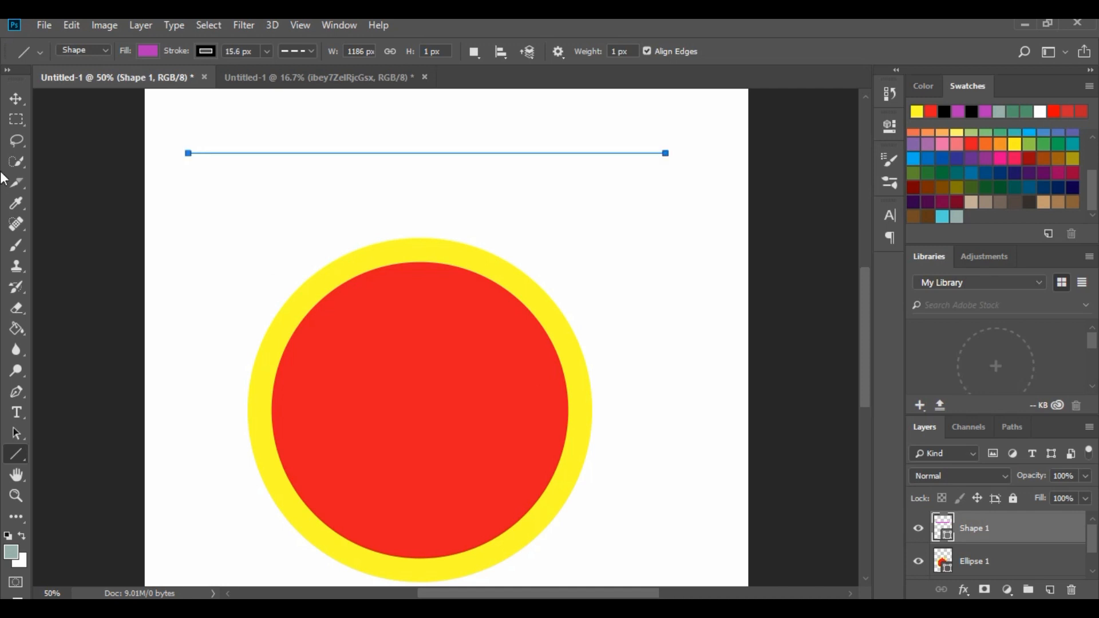
# - Reselect the horizontal line's layer and change the line's stroke style from dashed to solid
pyautogui.click(17, 98)
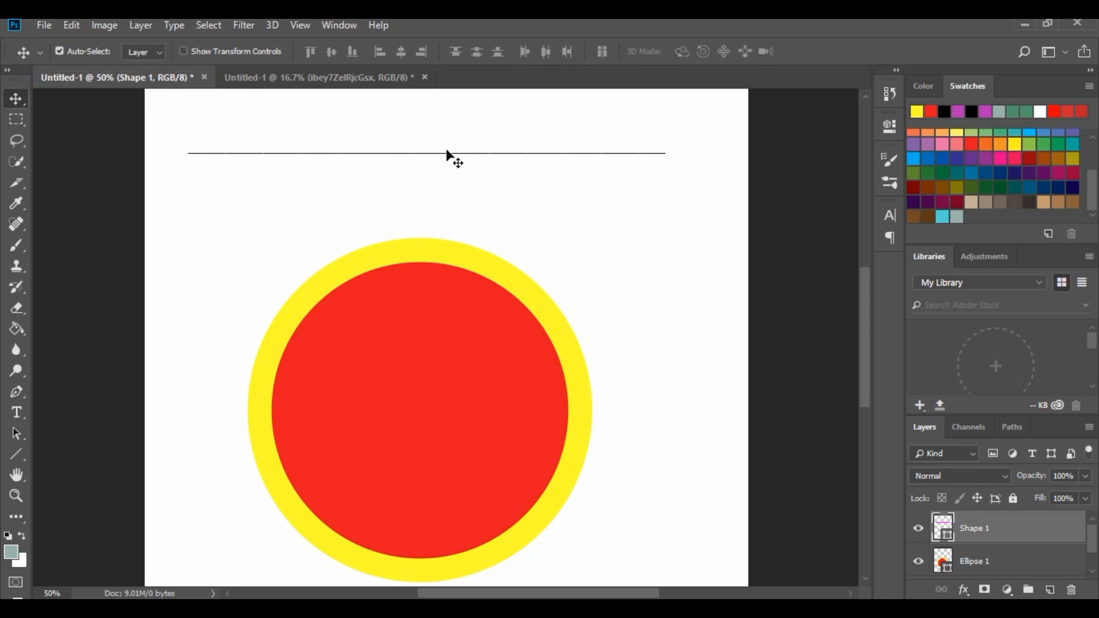
pyautogui.click(193, 155)
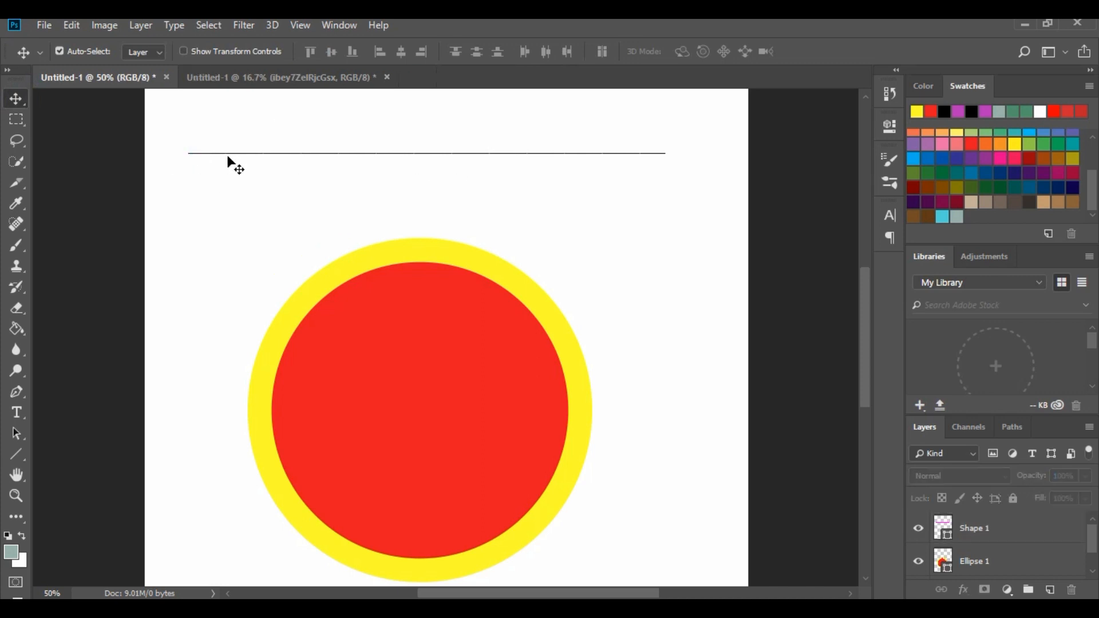
pyautogui.click(265, 153)
pyautogui.click(998, 534)
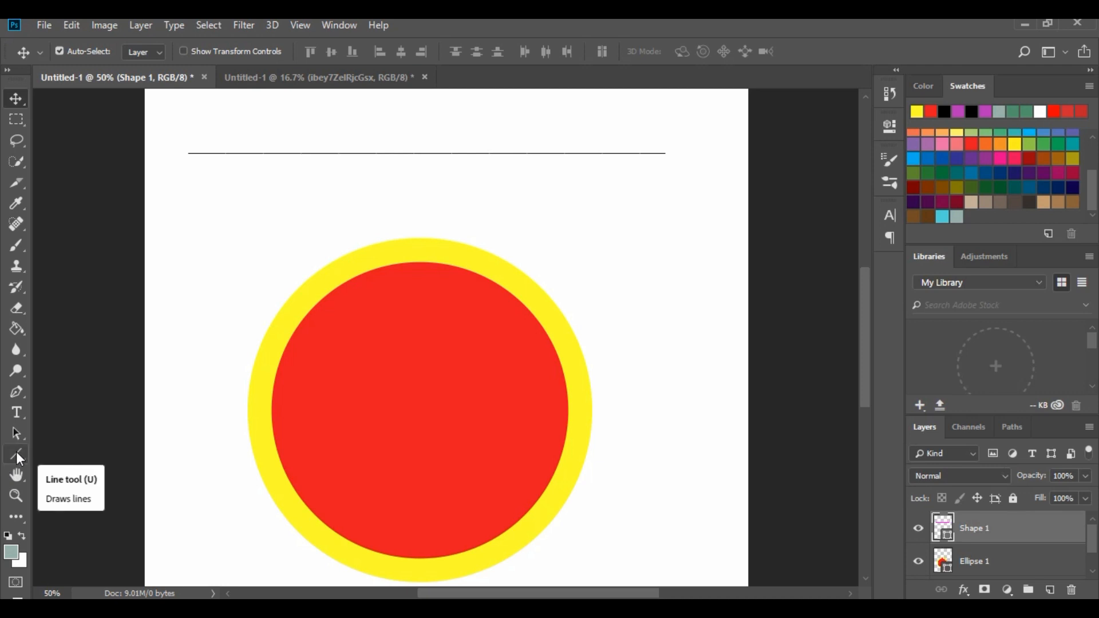
pyautogui.click(16, 453)
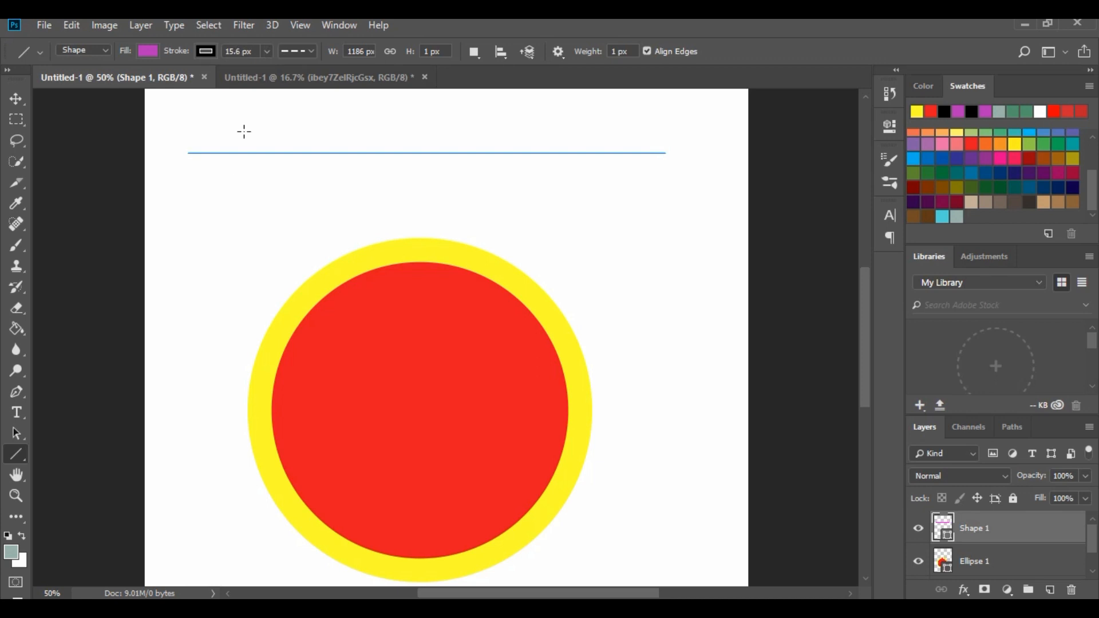
pyautogui.click(309, 49)
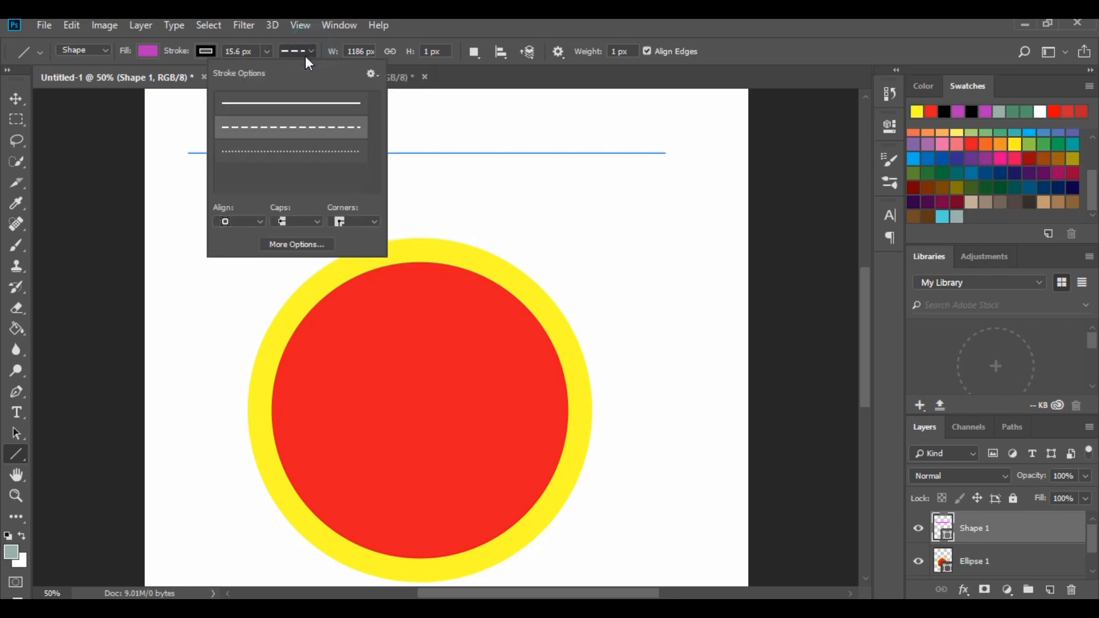
pyautogui.click(293, 108)
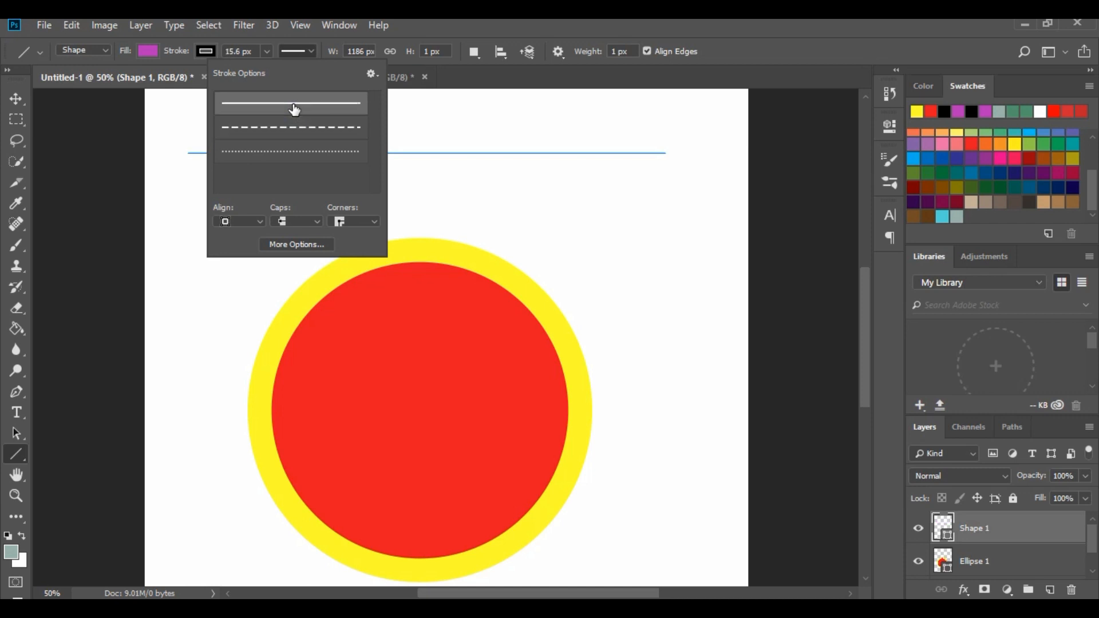
# - Increase the line's stroke width to 94.74 px
pyautogui.click(267, 51)
pyautogui.click(266, 51)
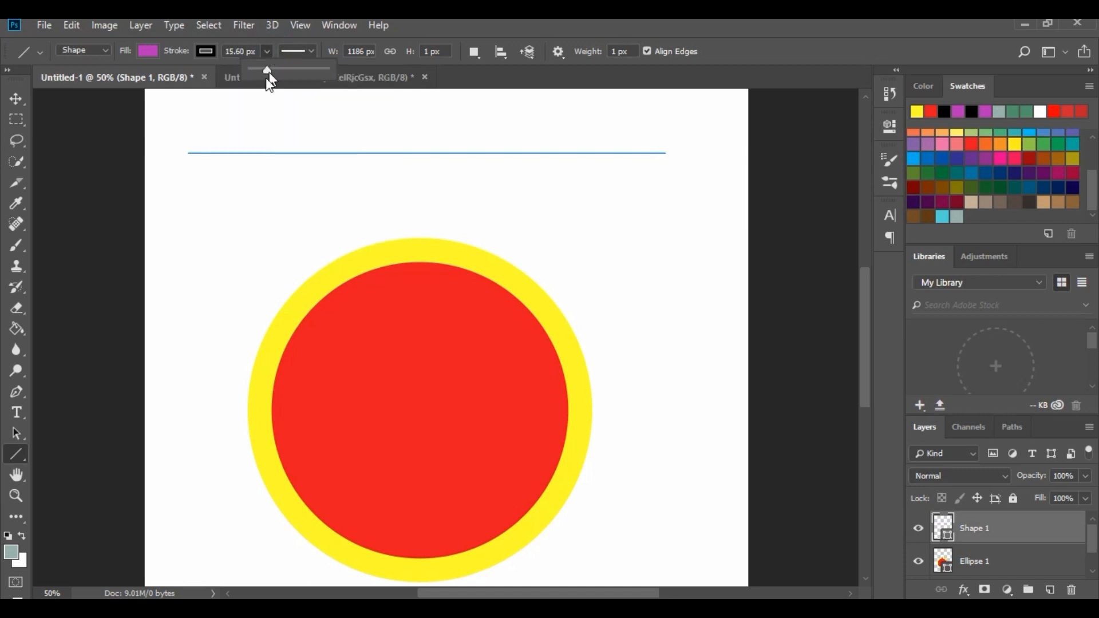
pyautogui.moveTo(269, 72); pyautogui.dragTo(290, 75)
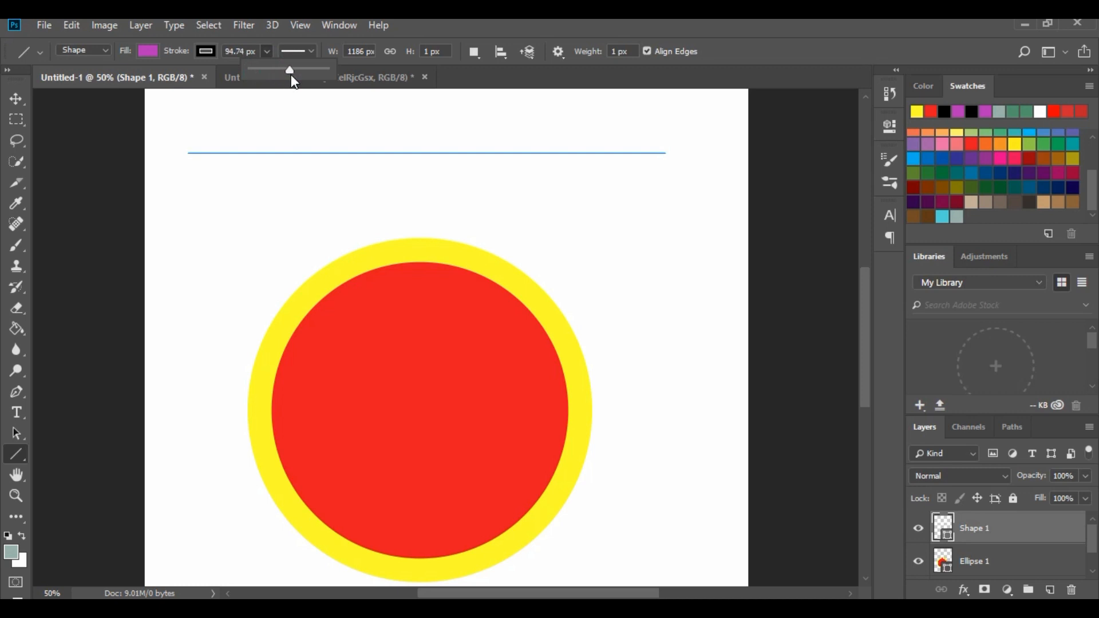
# - Recolor the line's stroke bright green and switch to the Move tool
pyautogui.click(205, 53)
pyautogui.click(205, 54)
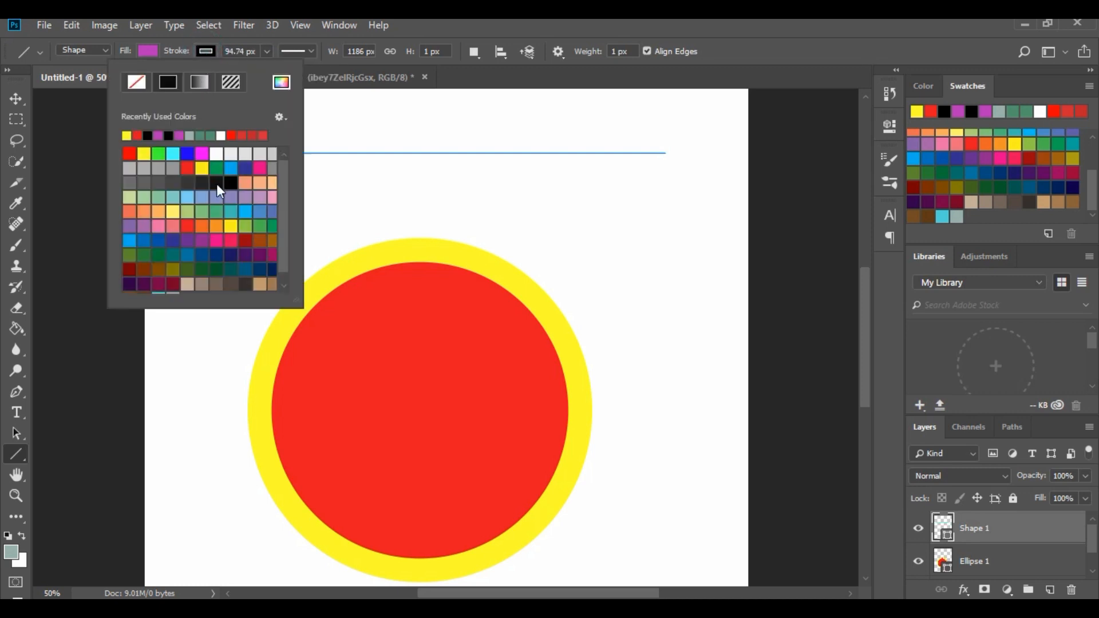
pyautogui.click(159, 155)
pyautogui.click(19, 98)
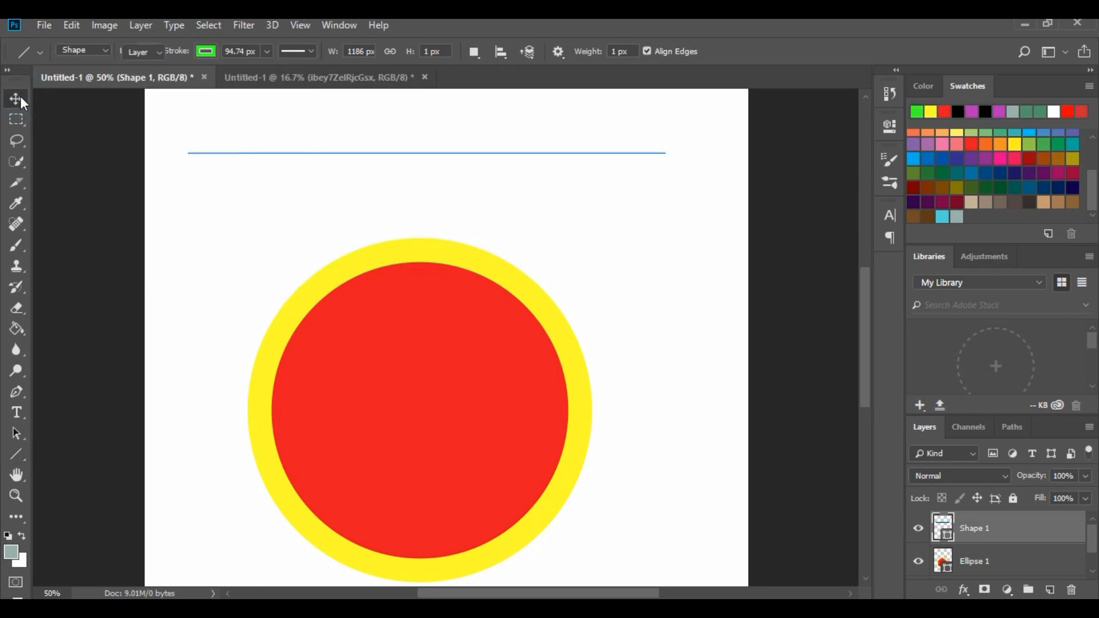
pyautogui.click(18, 97)
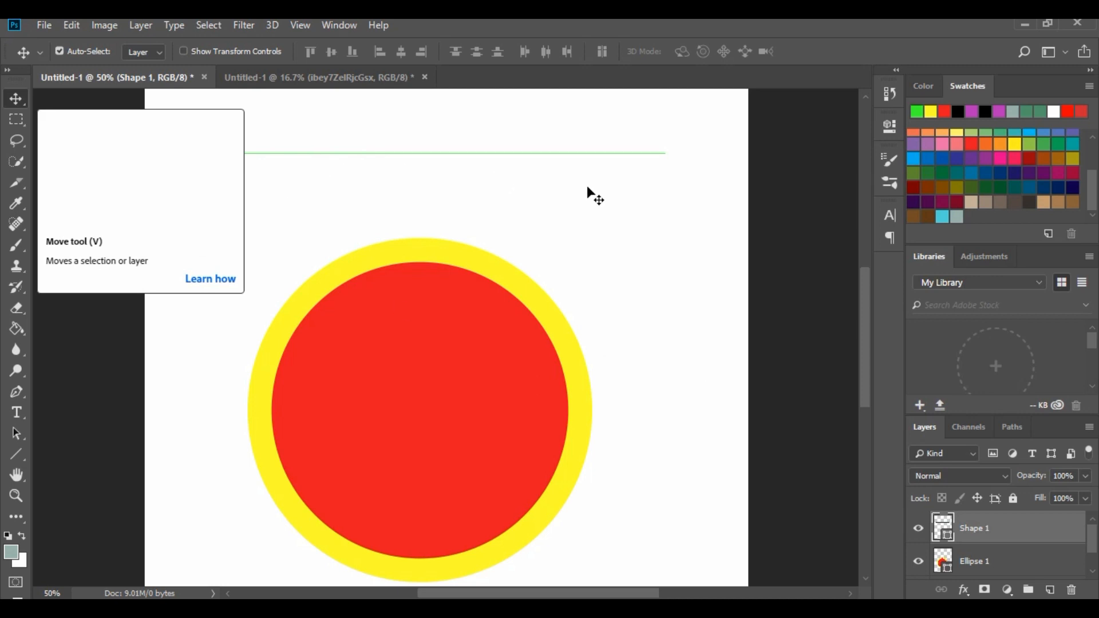
# - Examine the green line up close at 100% and return to the 50% view
pyautogui.hotkey('ctrl', '+')
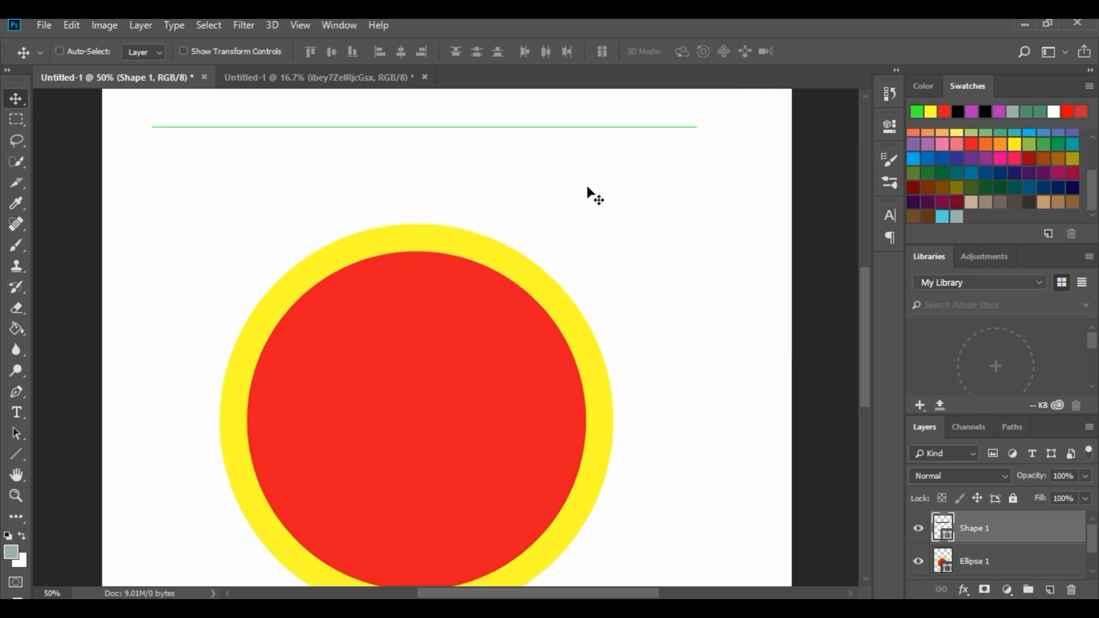
pyautogui.hotkey('ctrl', '+')
pyautogui.hotkey('ctrl', '+')
pyautogui.scroll(3, 630, 306)
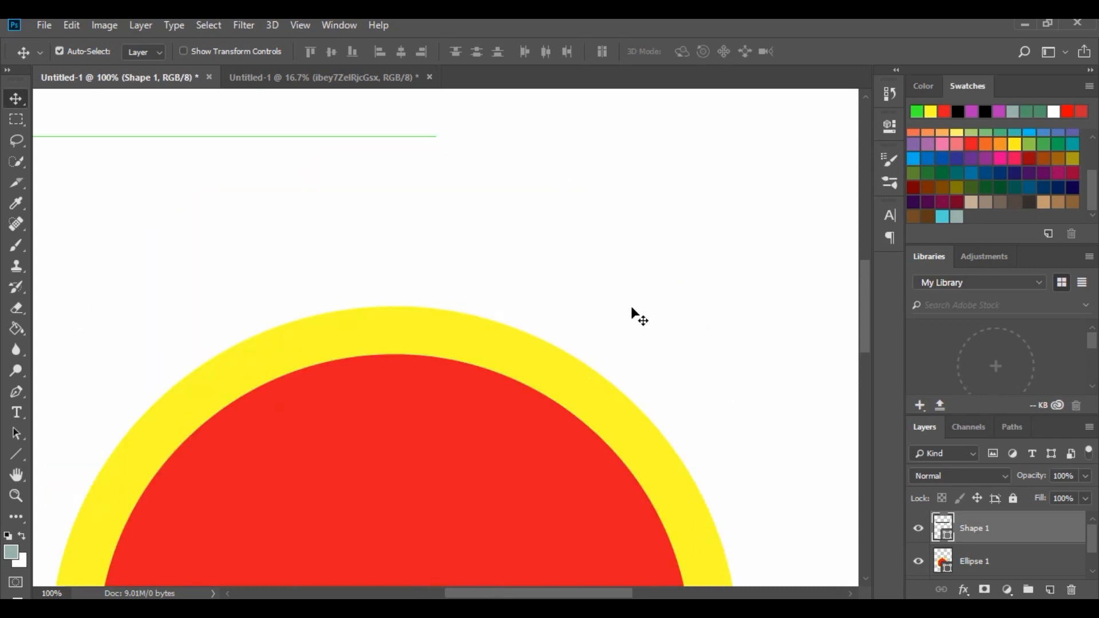
pyautogui.scroll(1, 635, 315)
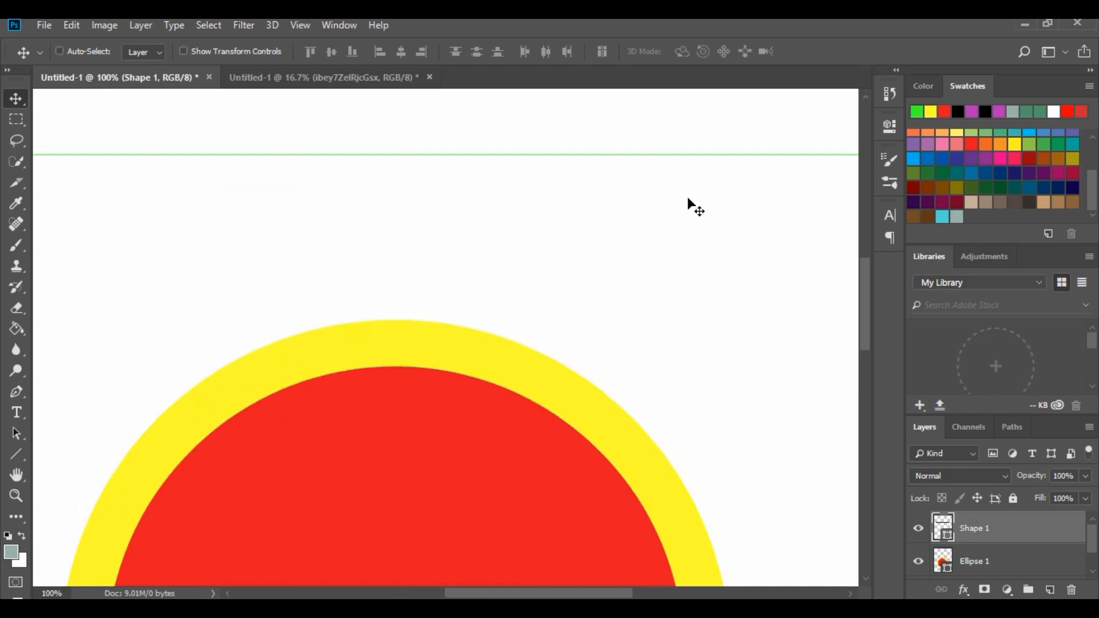
pyautogui.hotkey('ctrl', '-')
pyautogui.hotkey('ctrl', '-')
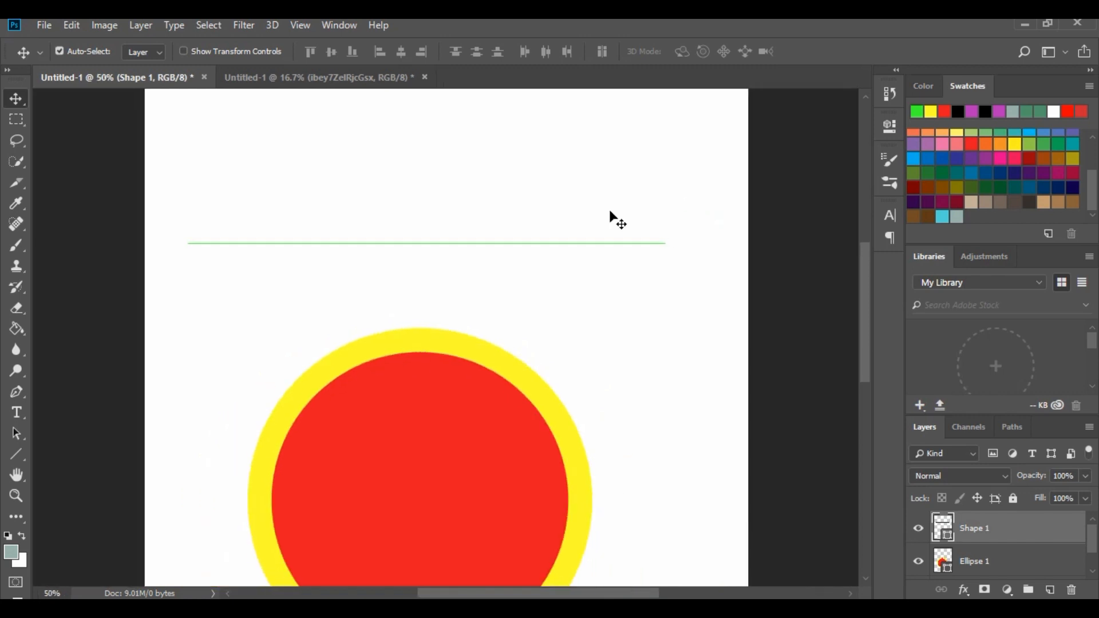
pyautogui.scroll(-1, 519, 274)
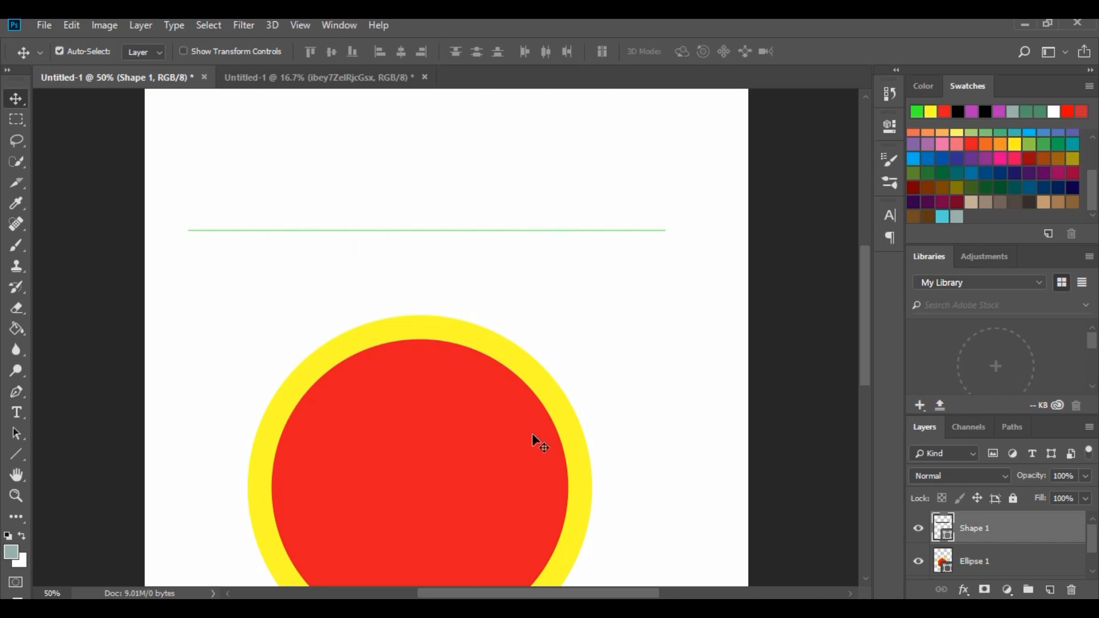
# - Rotate the green line to exactly -90° with Free Transform so that it stands vertical
pyautogui.press('ctrl')
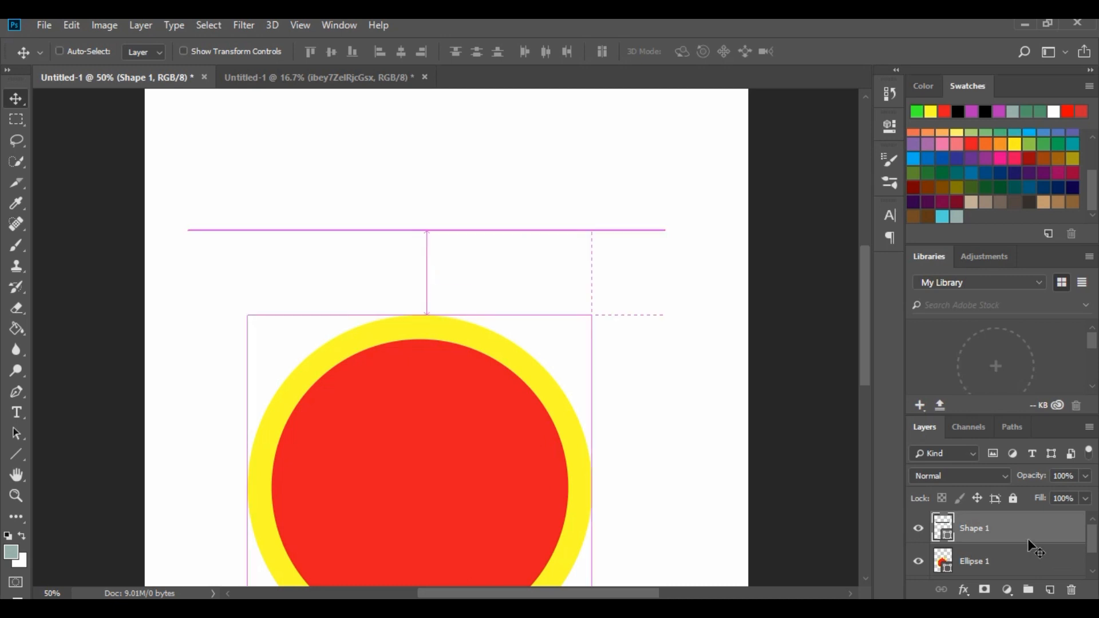
pyautogui.hotkey('ctrl', 't')
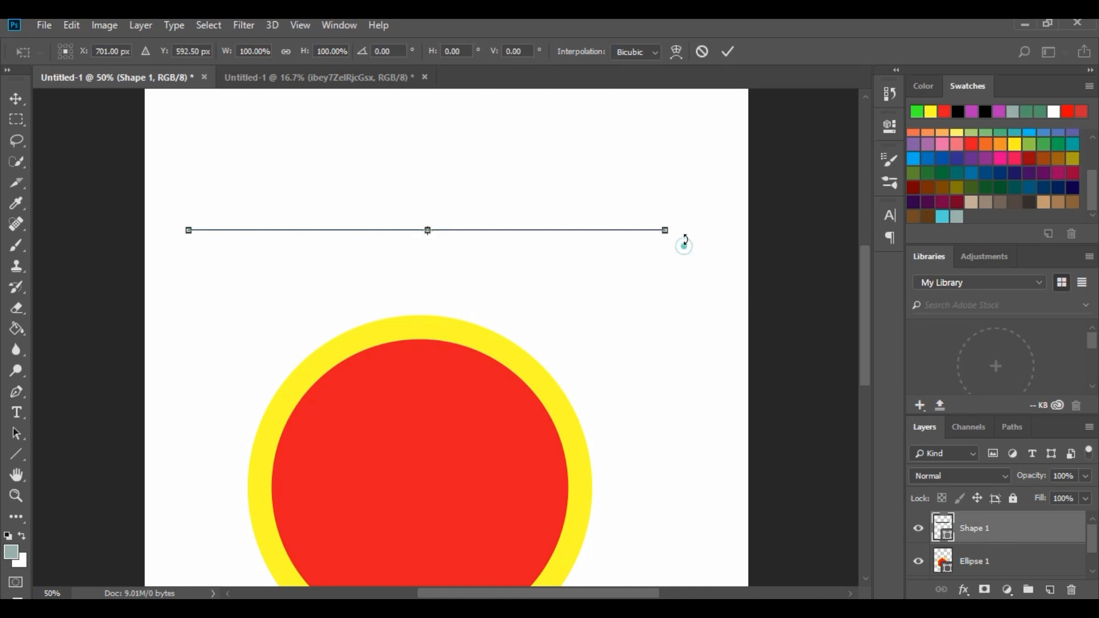
pyautogui.moveTo(684, 240); pyautogui.dragTo(432, 135)
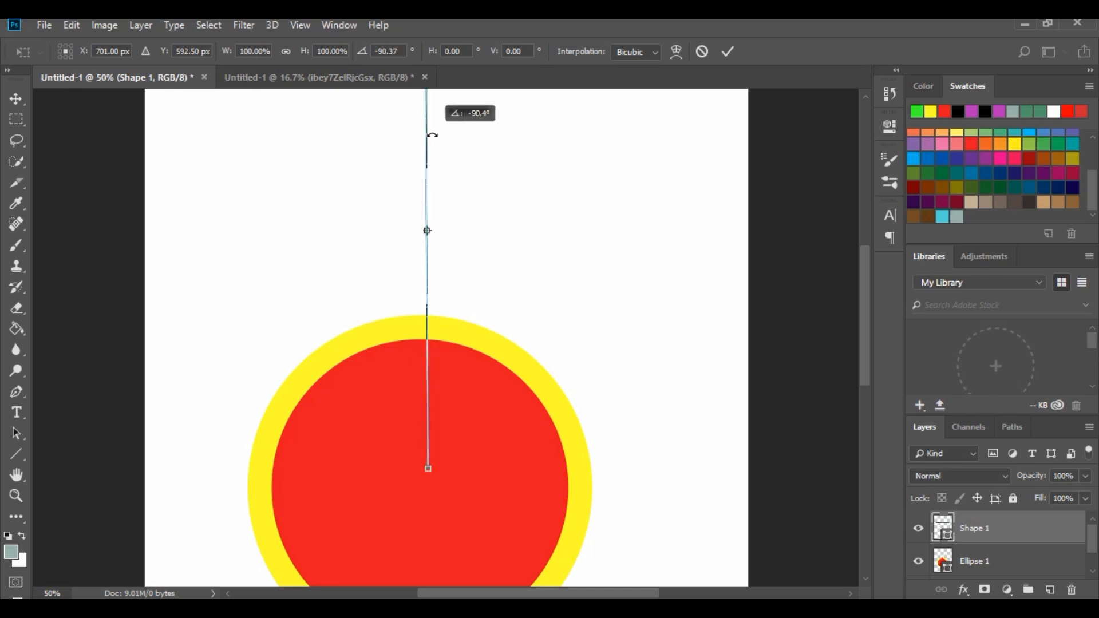
pyautogui.moveTo(432, 135); pyautogui.dragTo(431, 138)
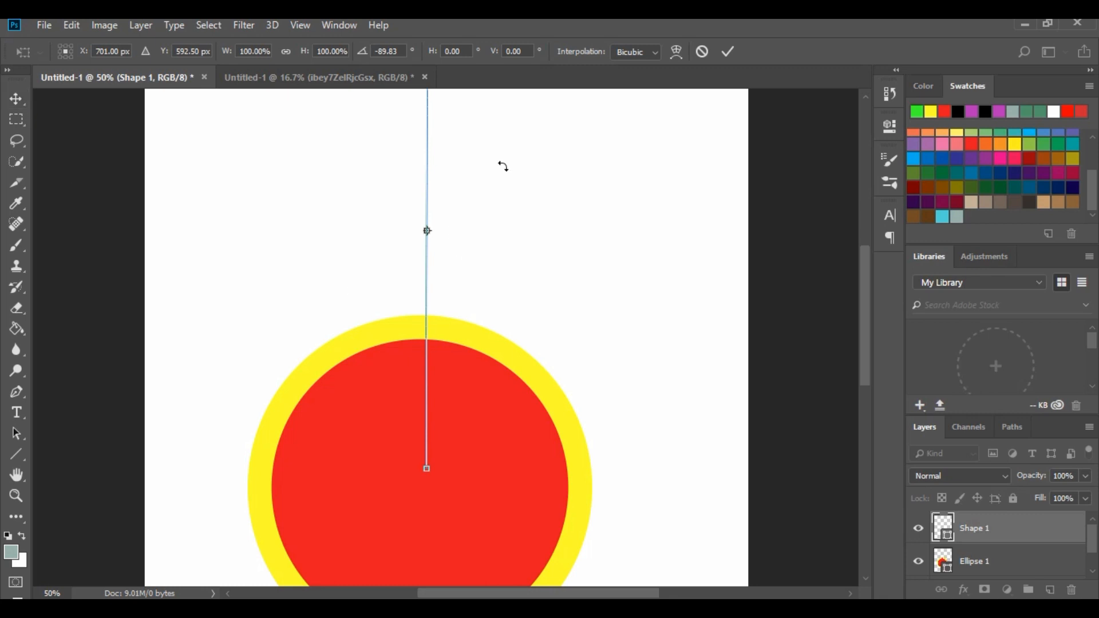
pyautogui.click(399, 51)
pyautogui.write('-90')
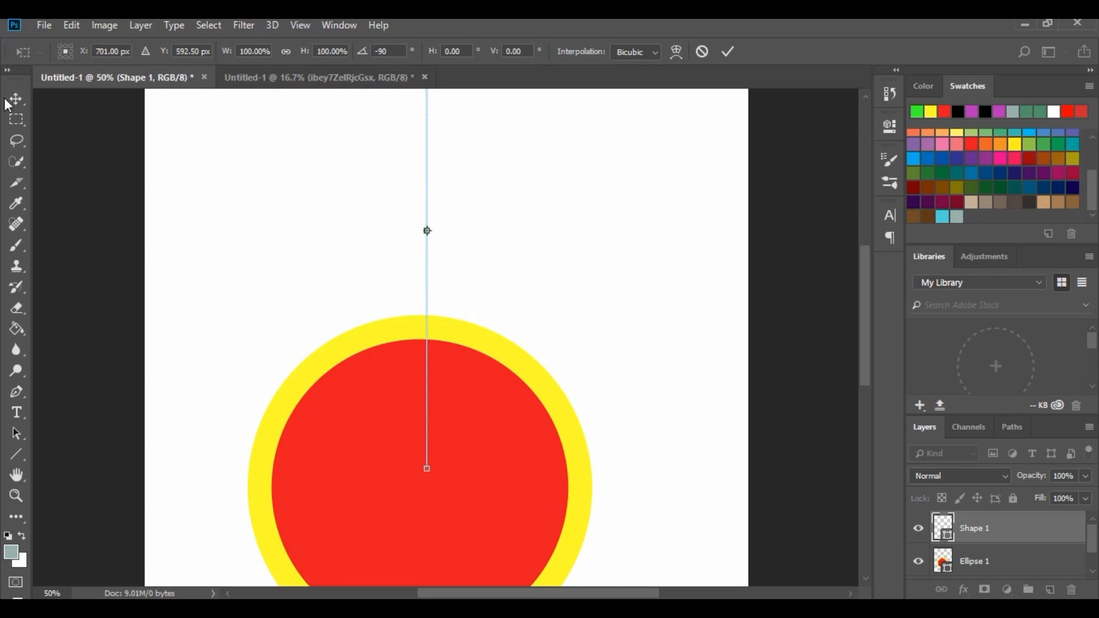
pyautogui.press('Return')
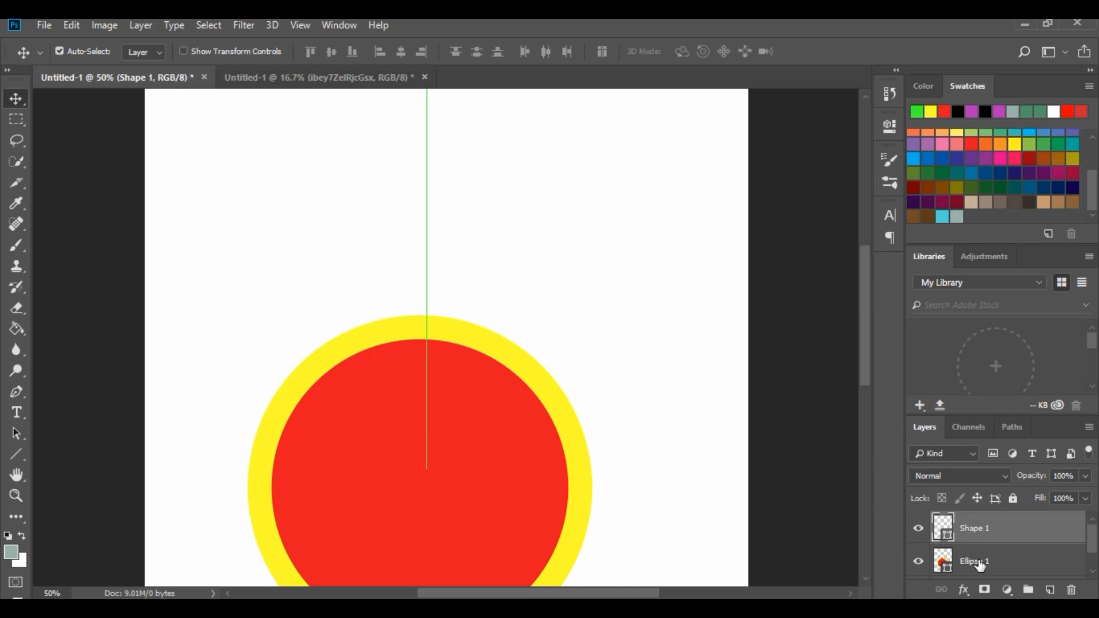
# - Move the circle's layer above the line's layer and enlarge the circle from its upper-right corner with Free Transform
pyautogui.moveTo(980, 565); pyautogui.dragTo(980, 513)
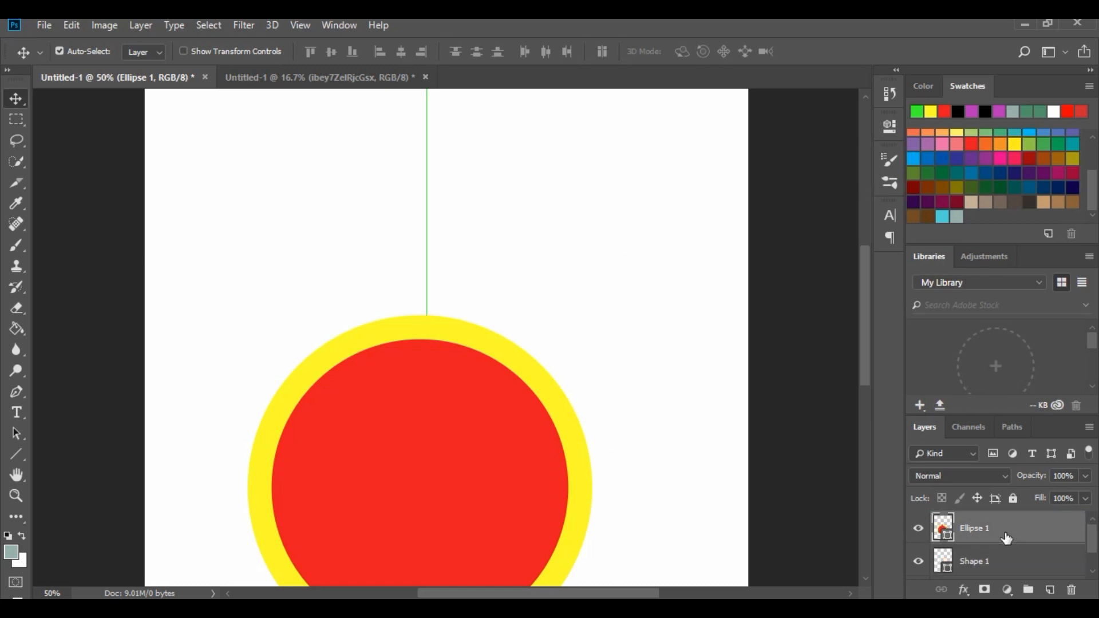
pyautogui.press('ctrl')
pyautogui.hotkey('ctrl', 't')
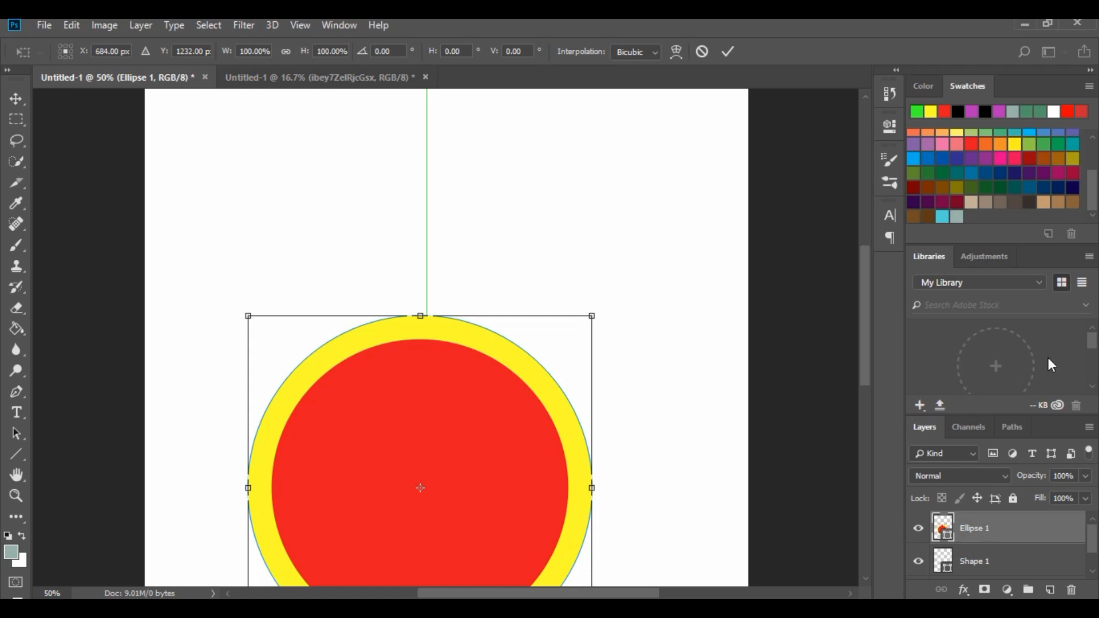
pyautogui.moveTo(591, 316); pyautogui.dragTo(669, 253)
pyautogui.press('Return')
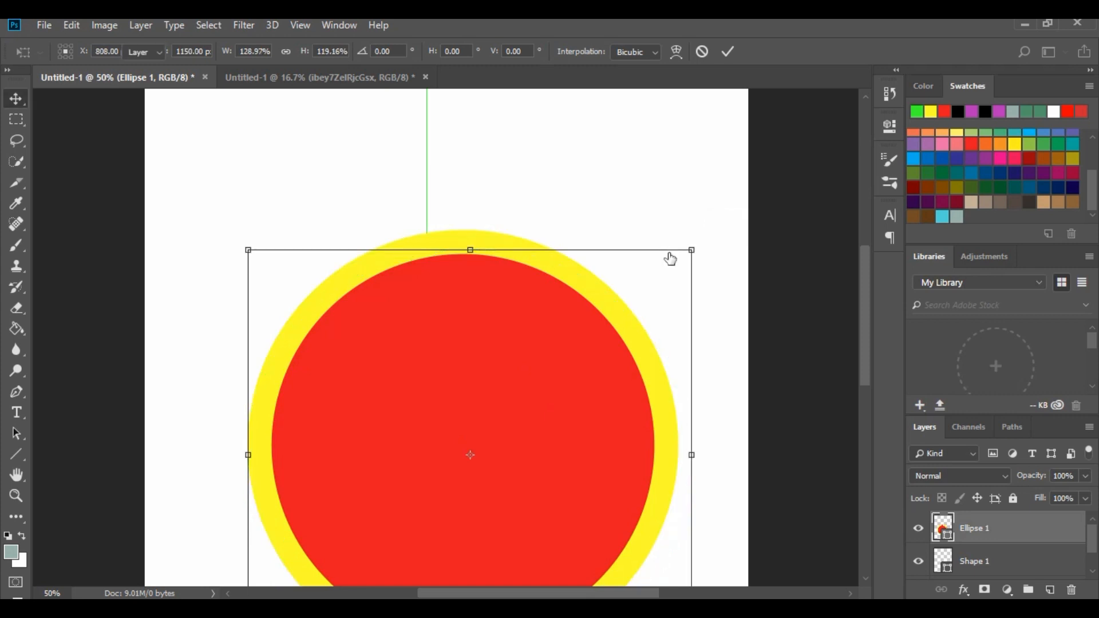